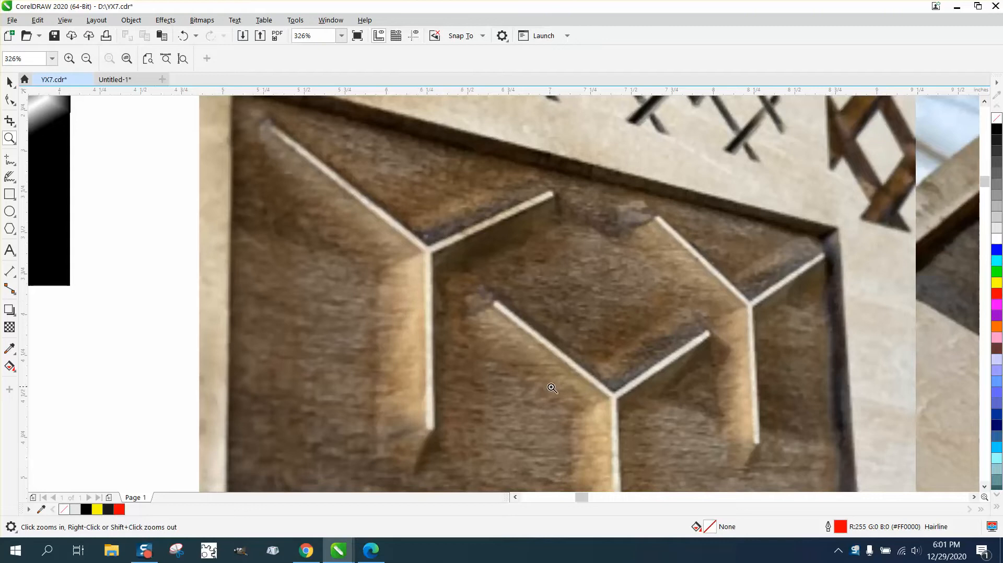
Step: Examine the three carved-wood reference photos up close, checking the thin Y-shaped ridges and the sloped shading around them
scroll(545, 386, "down", 2)
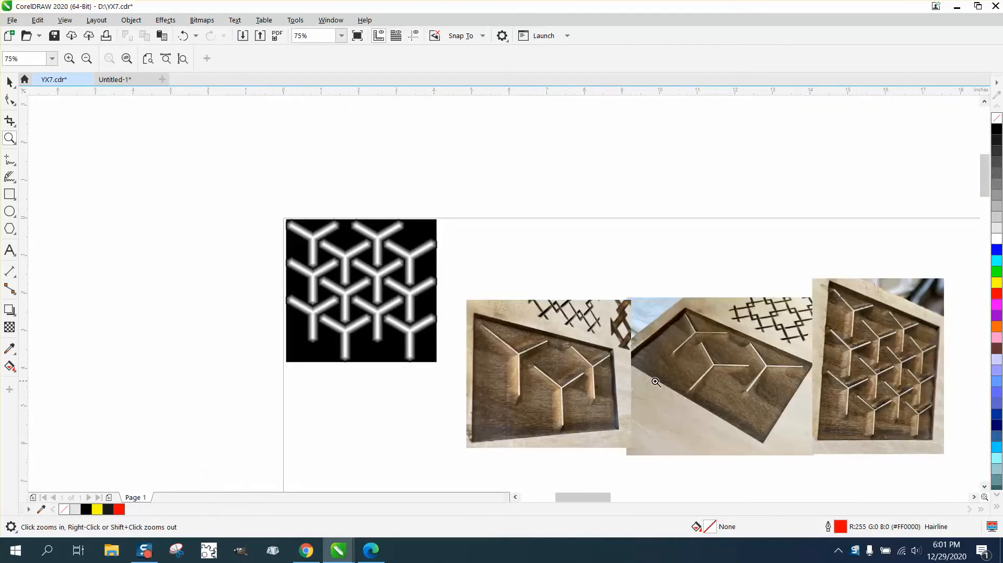
scroll(813, 421, "up", 2)
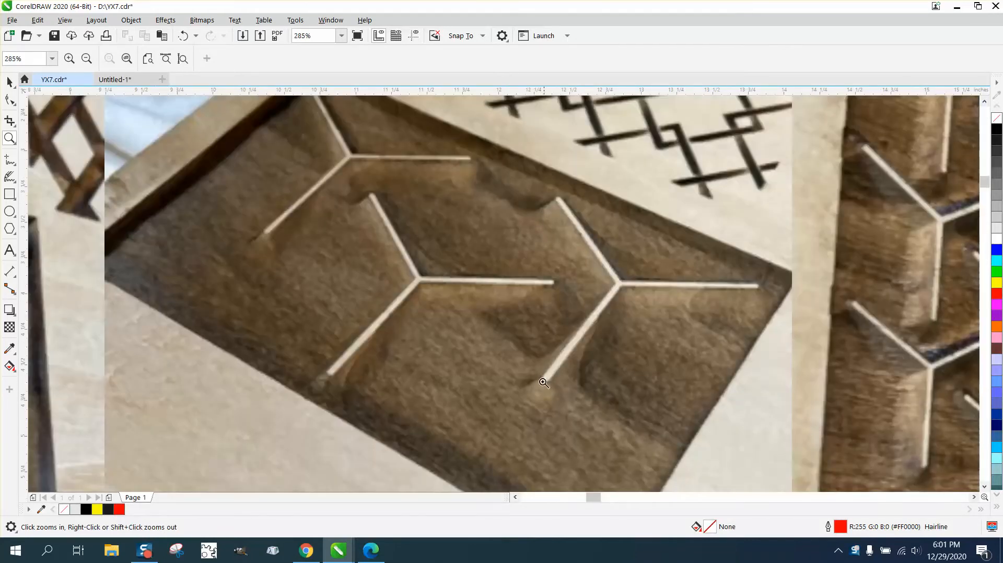
scroll(334, 285, "down", 1)
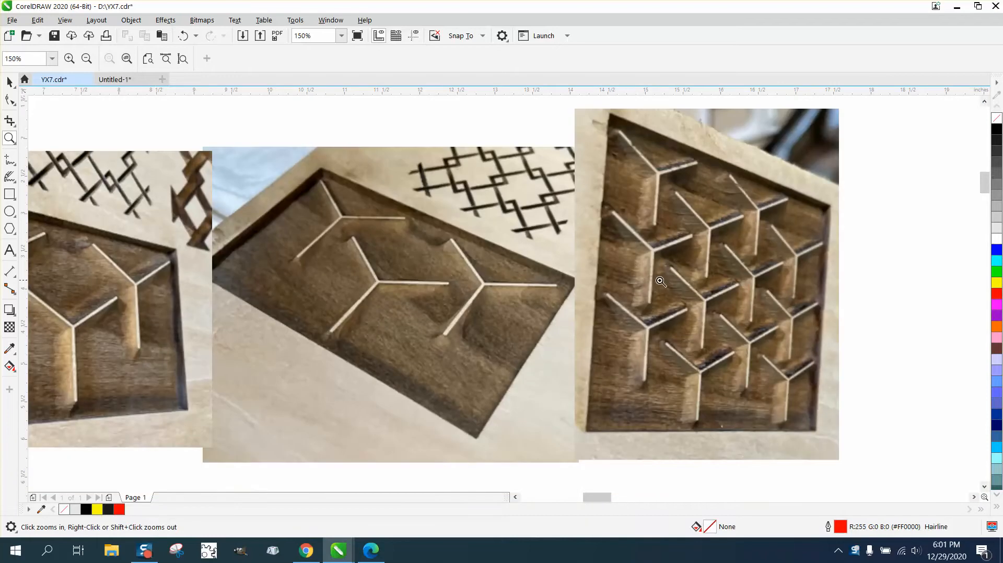
scroll(862, 412, "up", 2)
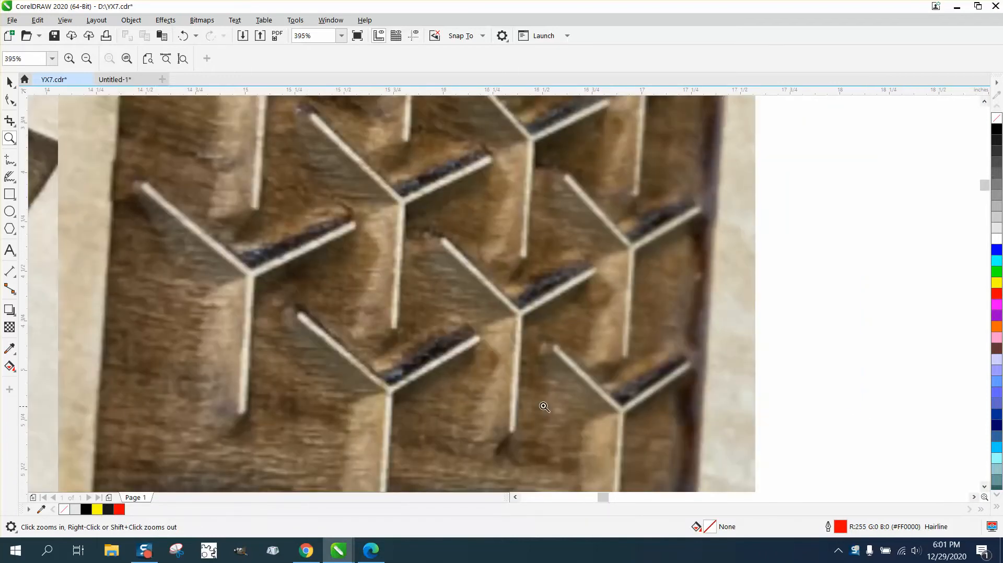
scroll(578, 299, "down", 1)
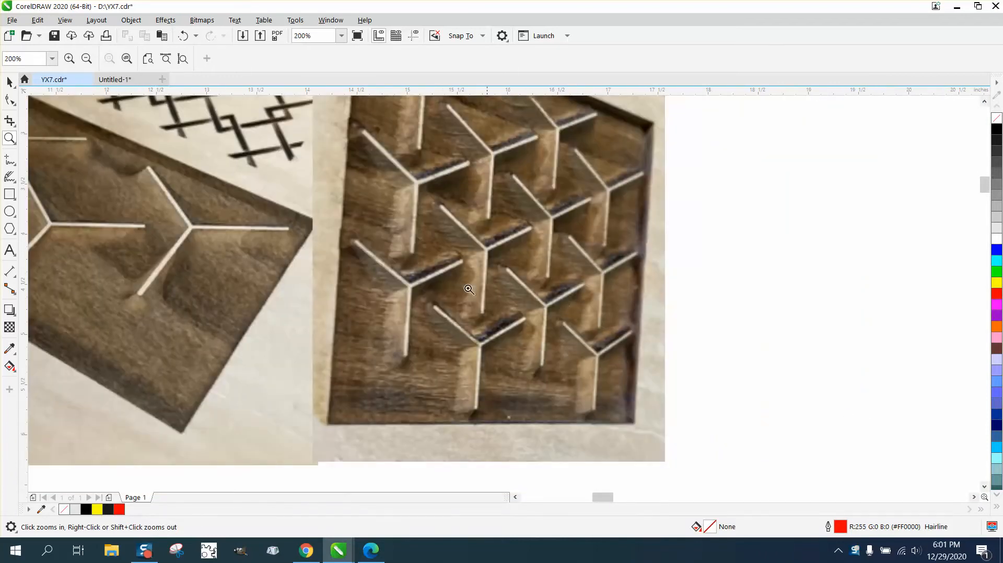
left_click(496, 328)
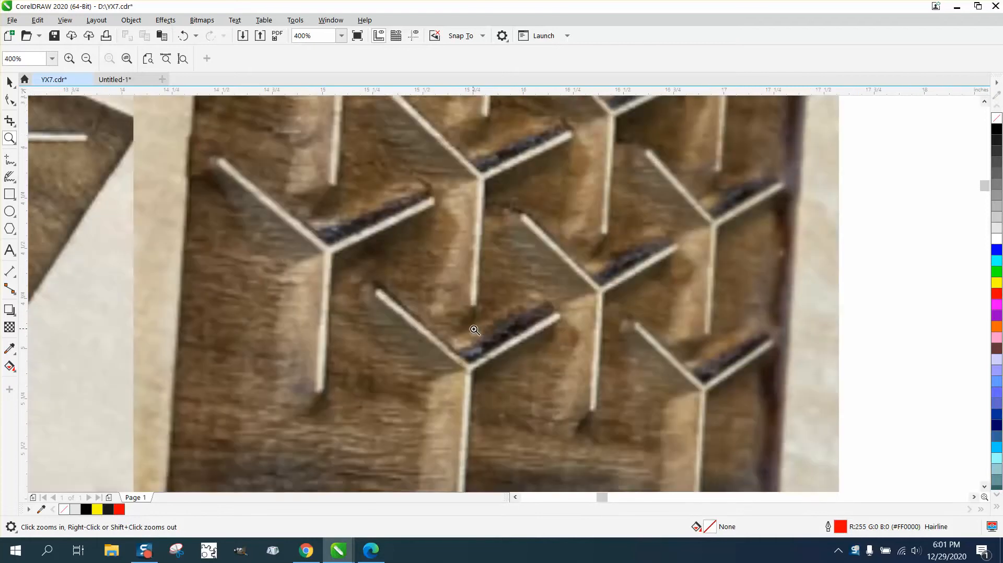
right_click(501, 332)
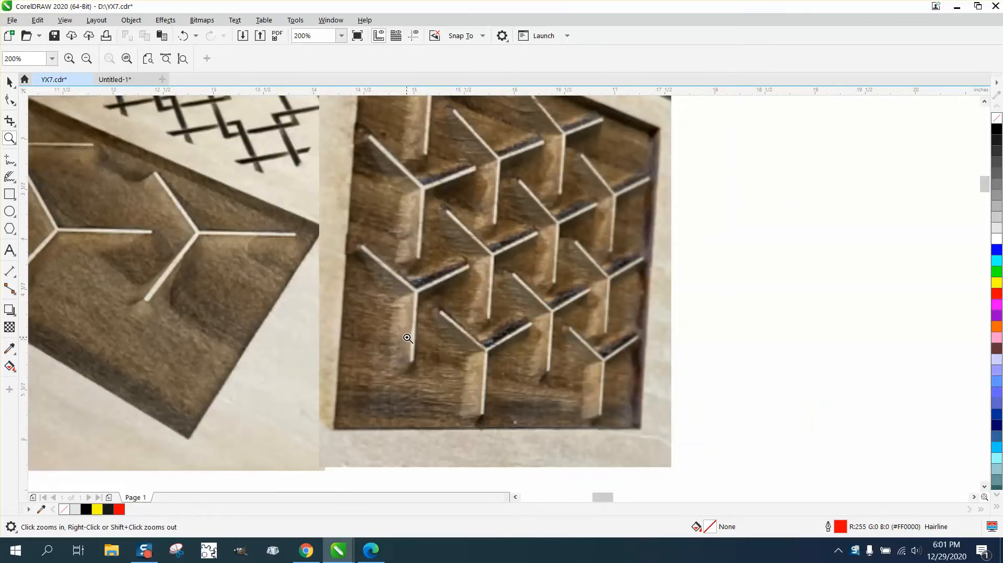
right_click(426, 269)
left_click_drag(274, 259, 387, 318)
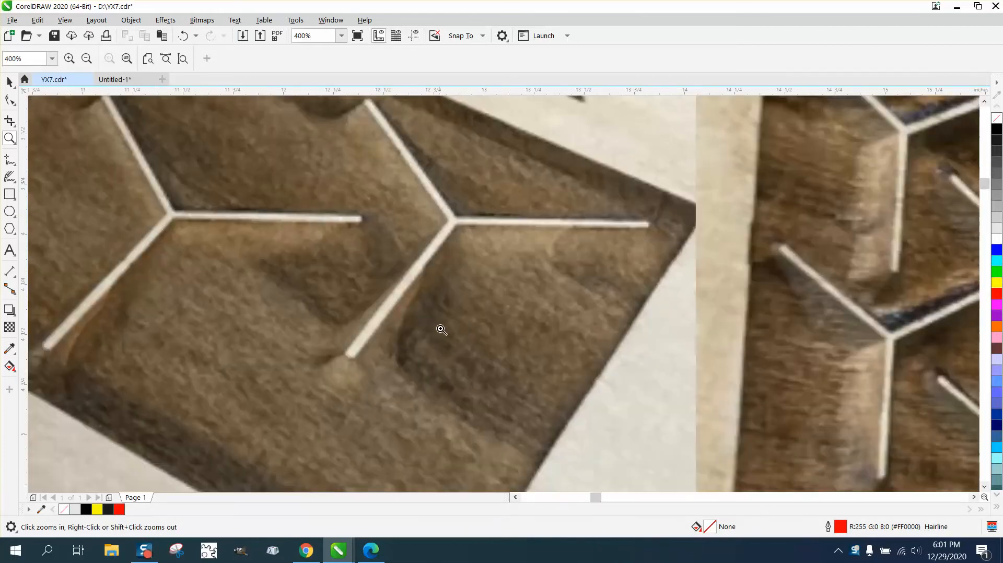
right_click(440, 326)
right_click(270, 291)
right_click(188, 250)
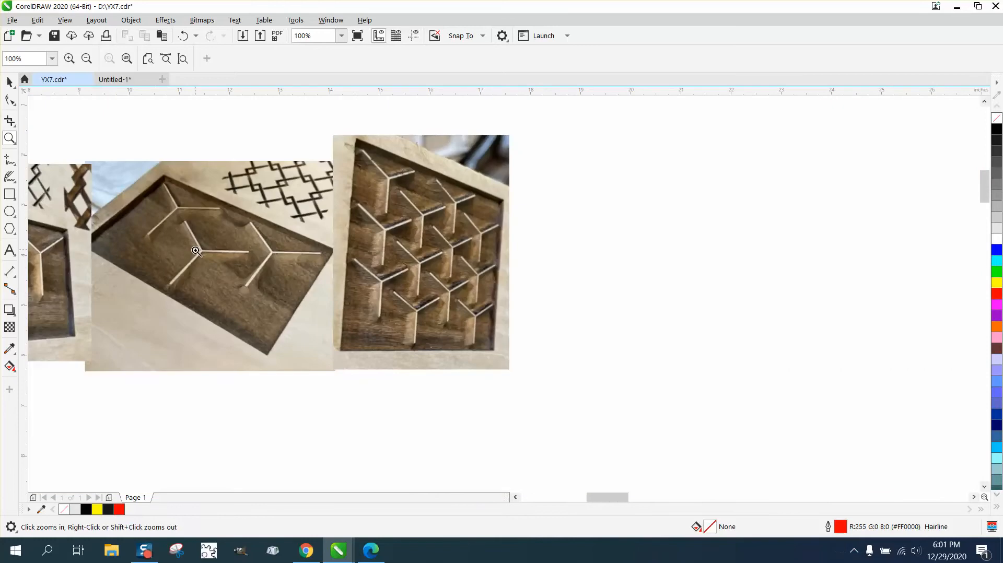
right_click(118, 281)
left_click_drag(108, 265, 64, 296)
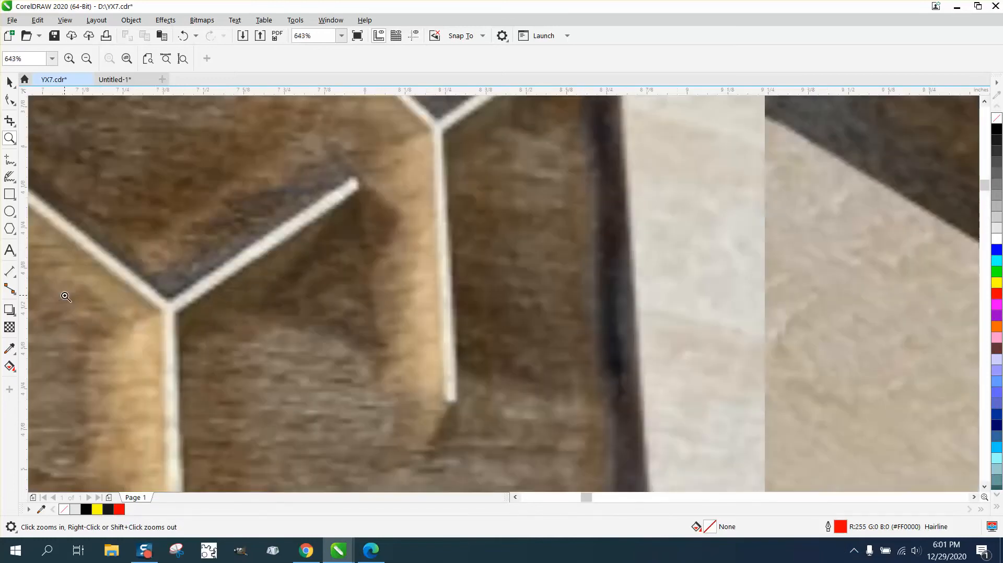
right_click(229, 344)
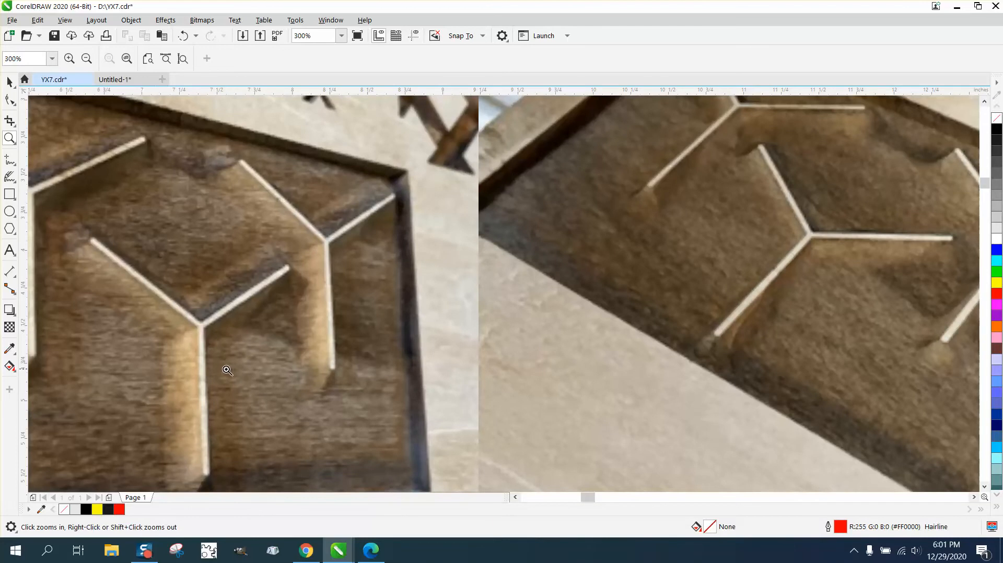
right_click(197, 359)
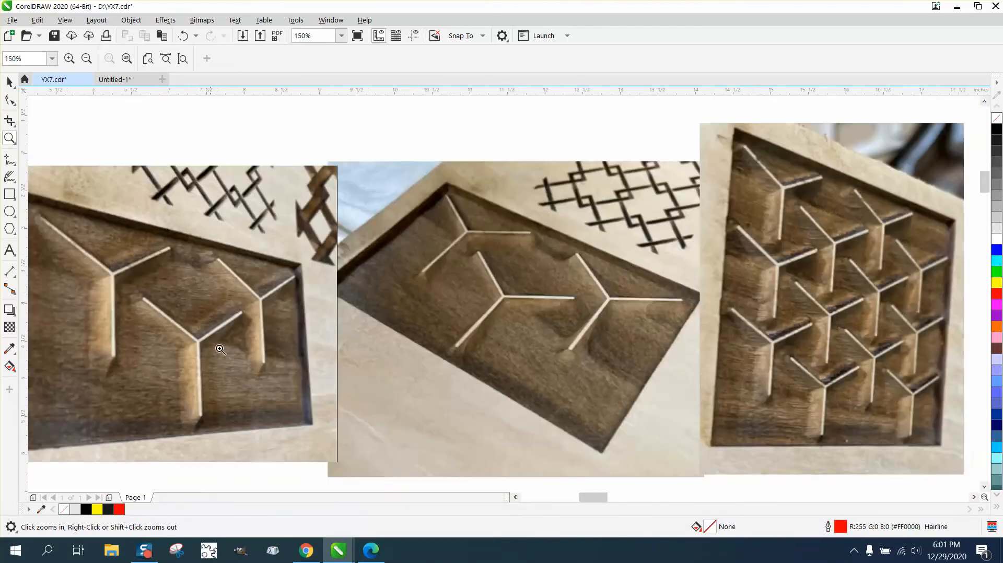
right_click(277, 329)
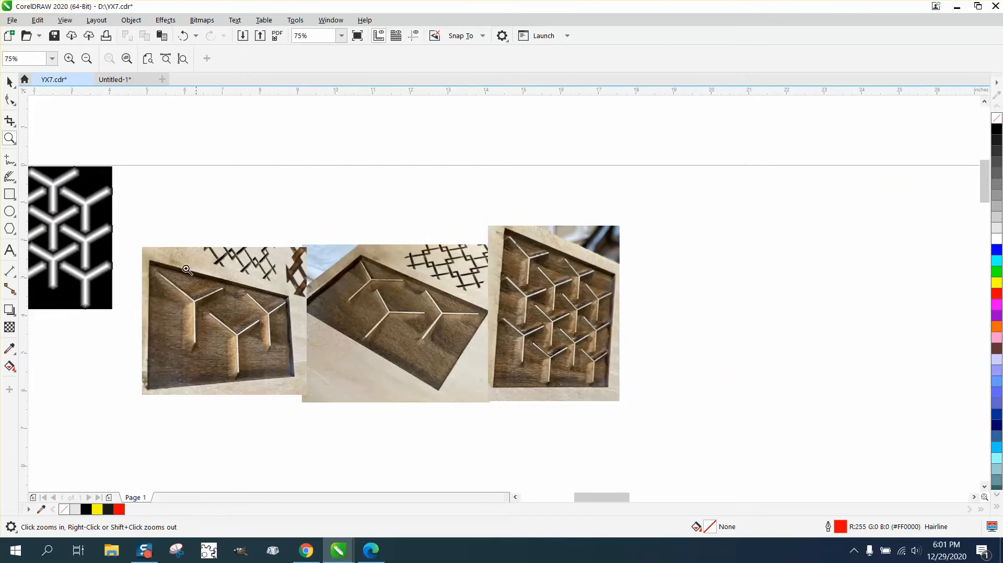
Step: Move the three carved-wood reference photos off the drawing area to above the page's upper edge
left_click(9, 82)
left_click_drag(122, 235, 727, 418)
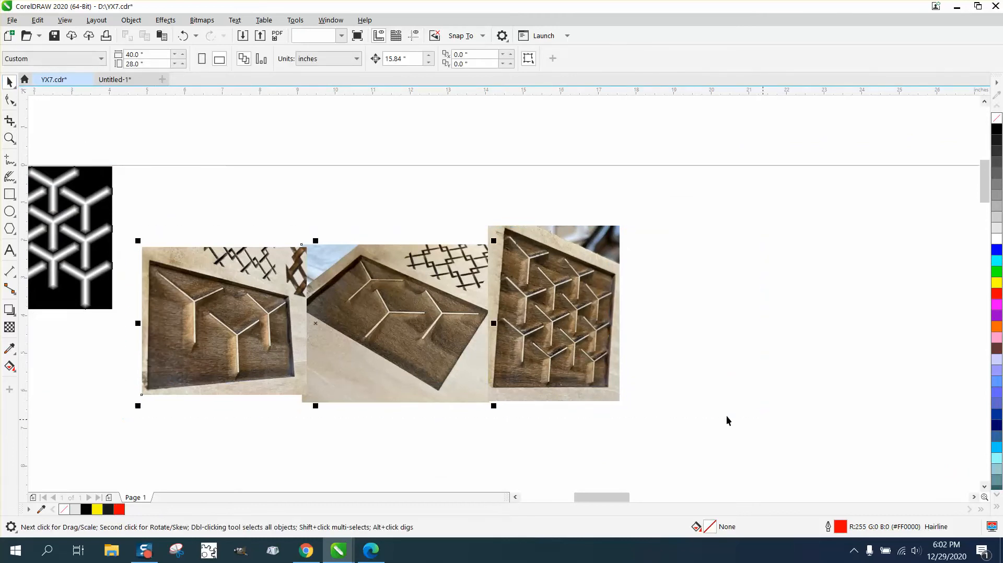
scroll(442, 335, "down", 2)
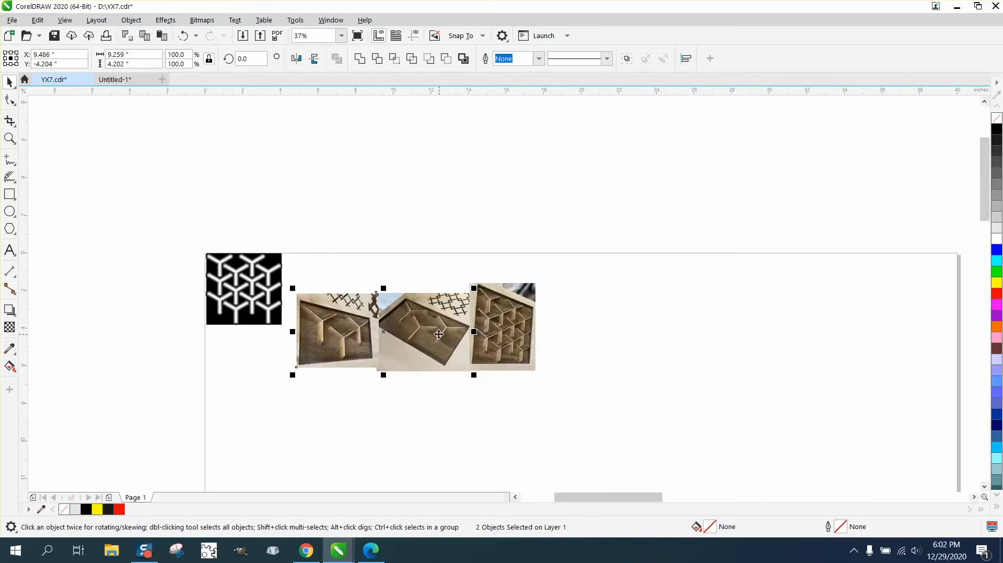
left_click_drag(437, 330, 450, 189)
left_click_drag(505, 335, 535, 199)
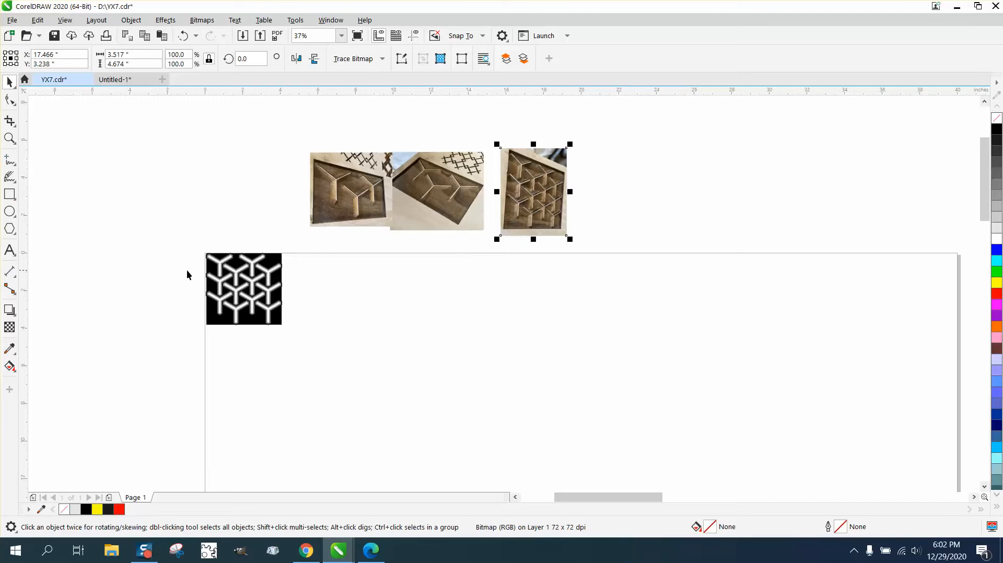
Step: Draw a hexagon about 3.08 by 3.55 inches beside the grayscale pattern and add a concentric copy scaled to about 82%
left_click(9, 138)
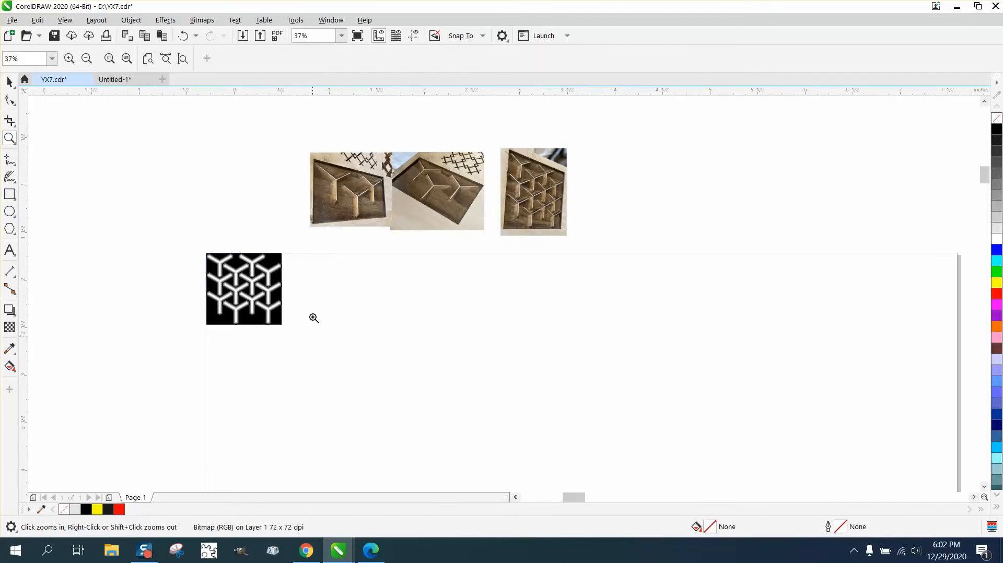
left_click(277, 284)
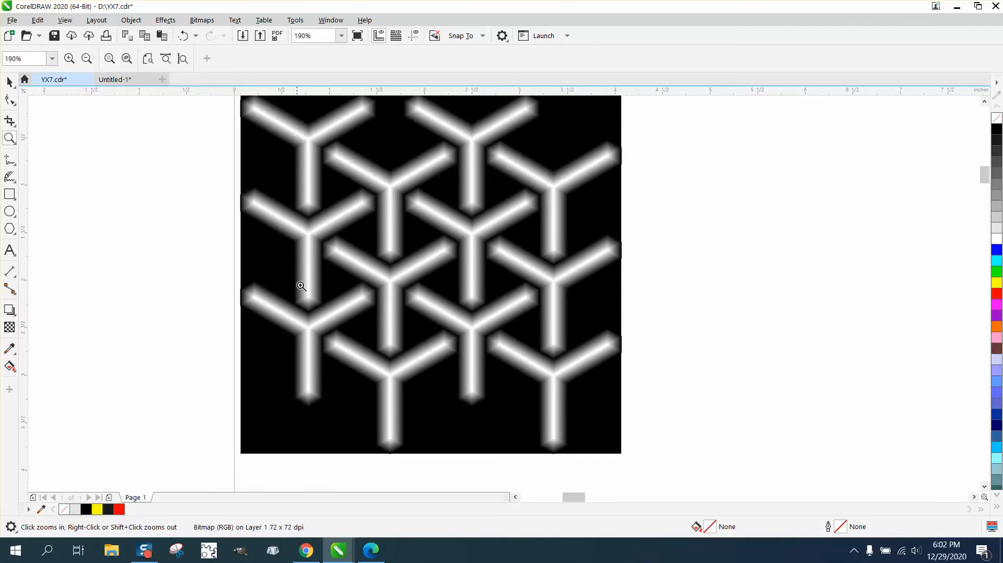
right_click(223, 300)
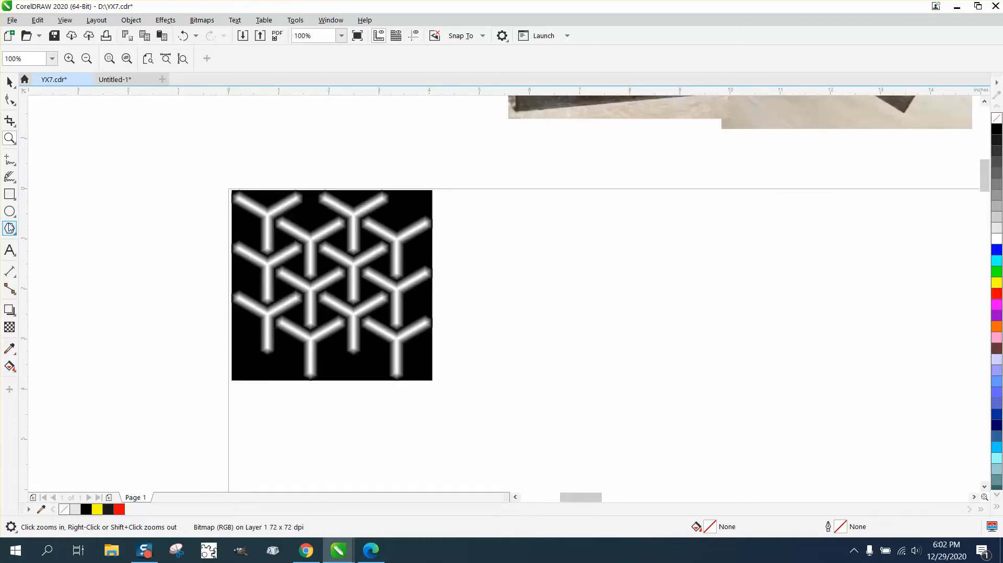
left_click(18, 236)
left_click(39, 228)
left_click_drag(685, 286, 523, 466)
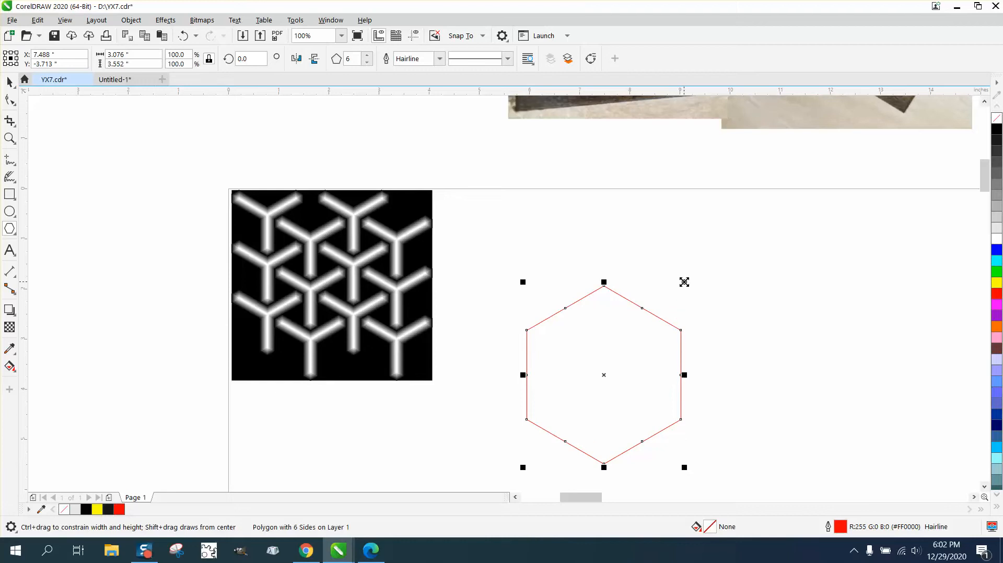
left_click_drag(684, 282, 676, 298)
key("space")
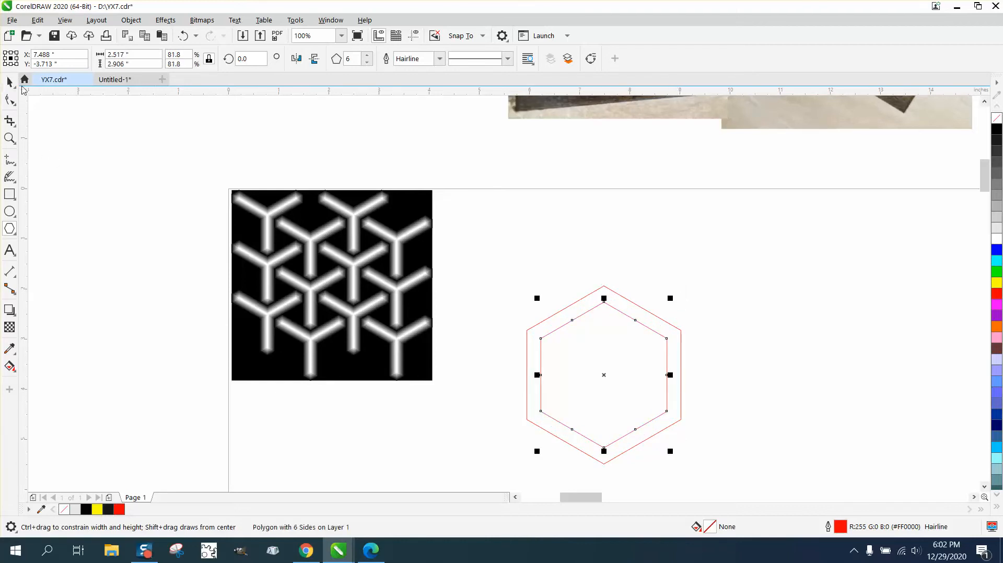
Step: Duplicate both concentric hexagons straight down by half their height so the copies overlap the originals corner to corner
scroll(476, 297, "down", 1)
left_click_drag(483, 275, 644, 403)
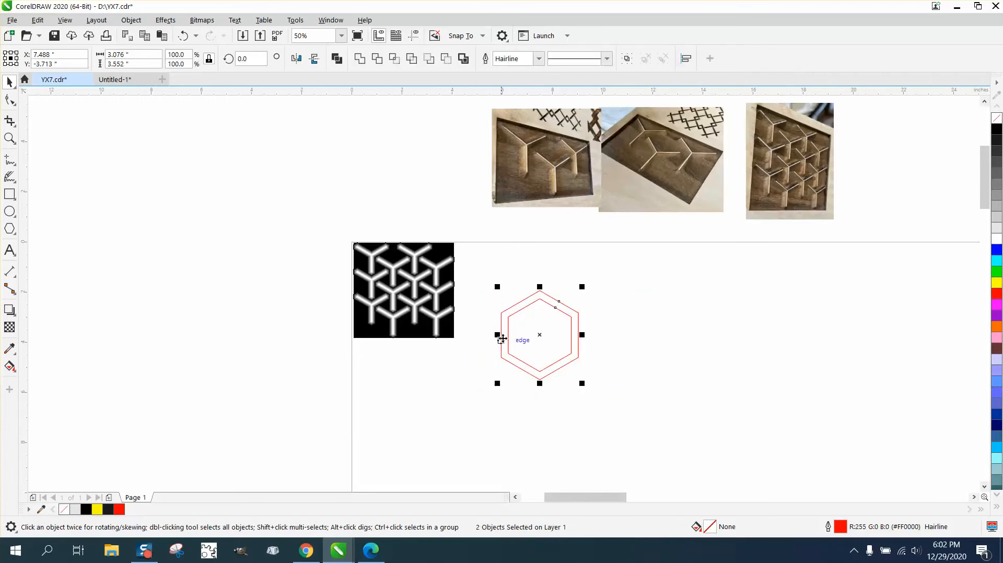
left_click_drag(502, 314, 503, 358)
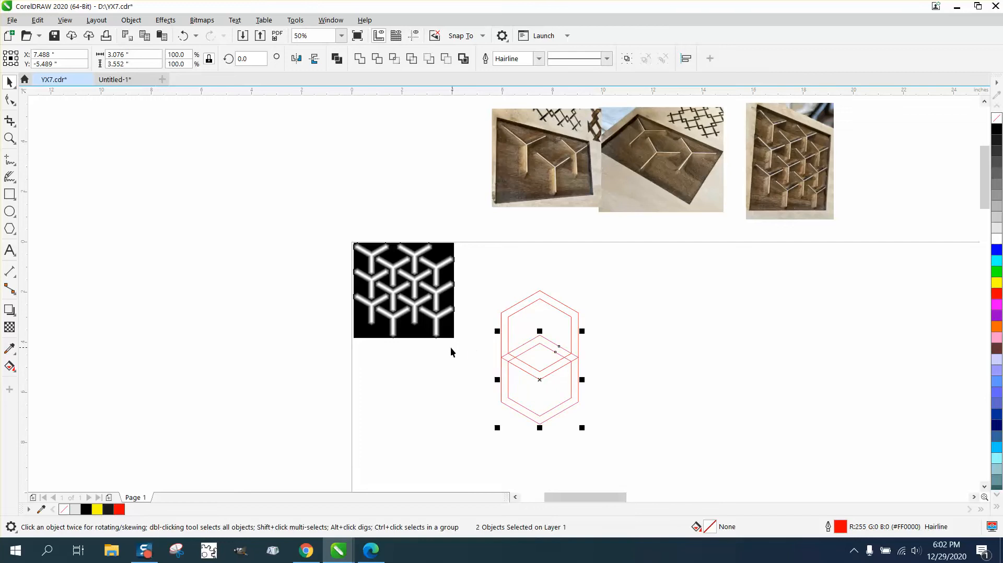
Step: Smart Fill the V-shaped band where the hexagons overlap with black and no outline, and shift it 15.84 inches to the right
left_click(10, 137)
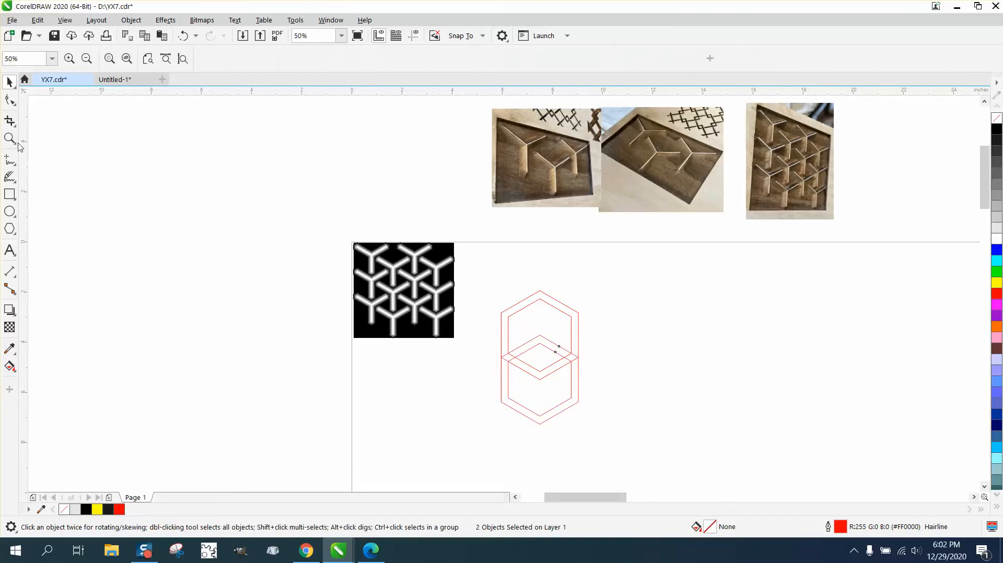
left_click_drag(489, 349, 637, 402)
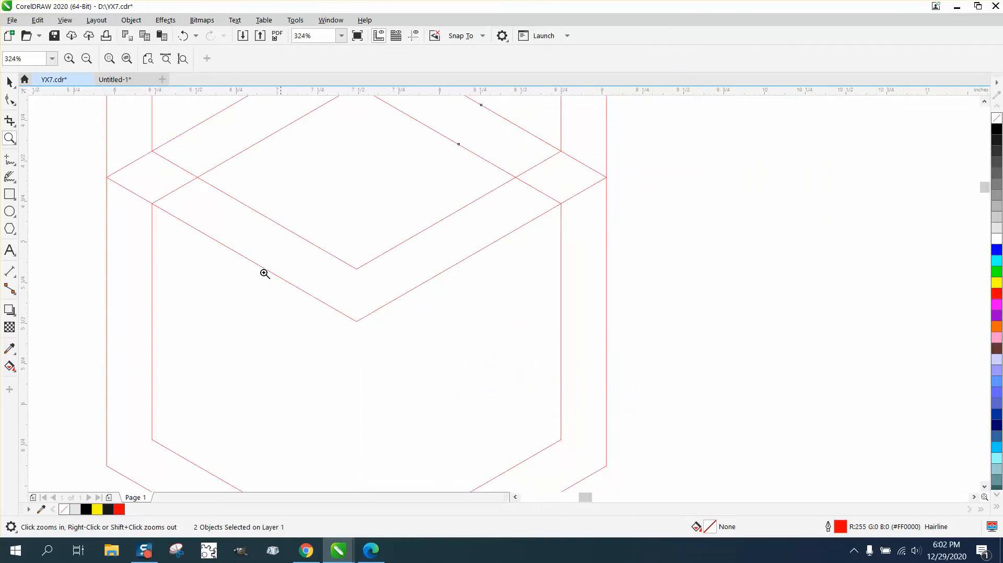
left_click(10, 367)
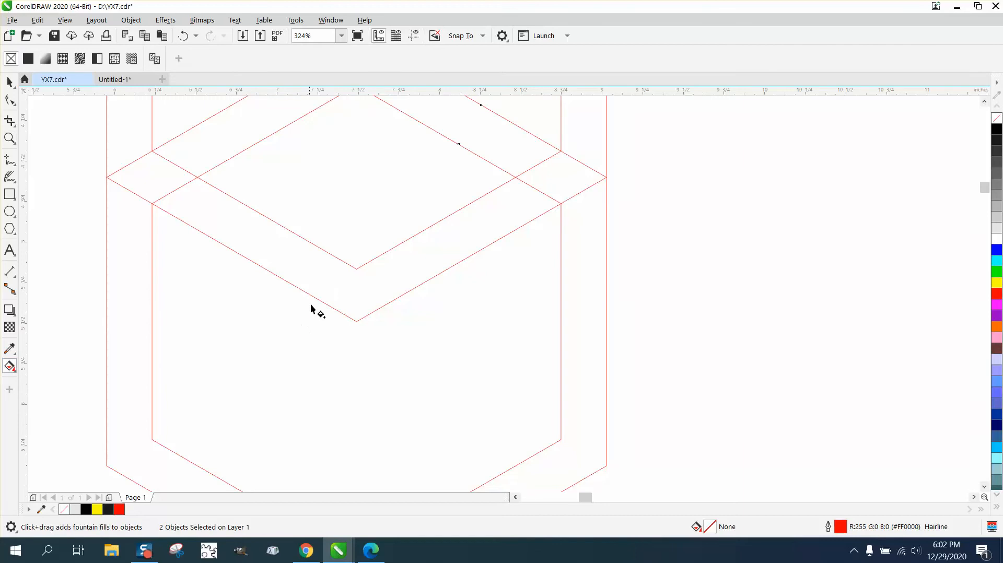
left_click(13, 369)
left_click(42, 380)
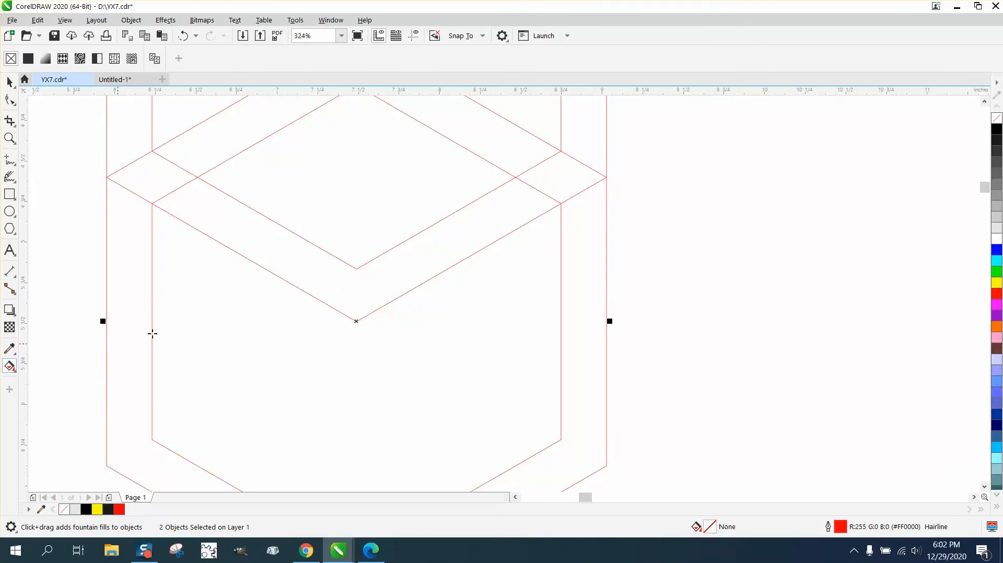
left_click(306, 283)
scroll(233, 292, "down", 2)
key("Delete")
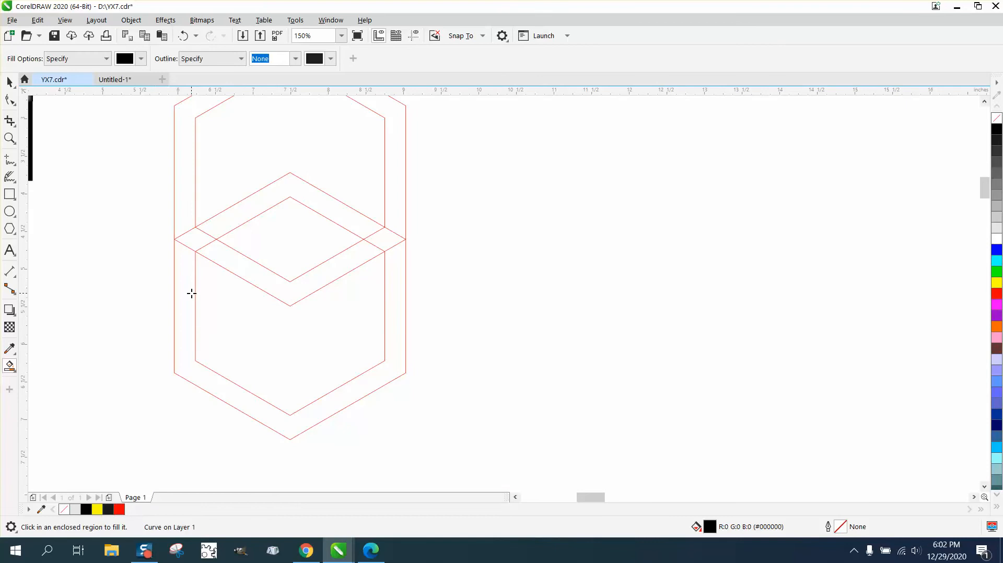
scroll(360, 328, "down", 3)
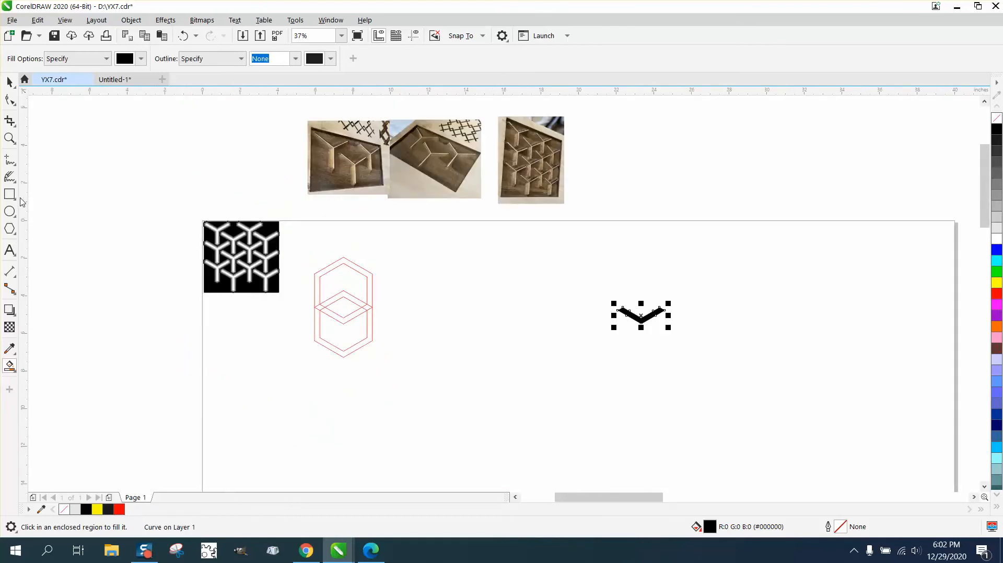
Step: Delete all four red construction hexagons, keeping only the black V shape
left_click(10, 82)
left_click_drag(290, 246, 390, 349)
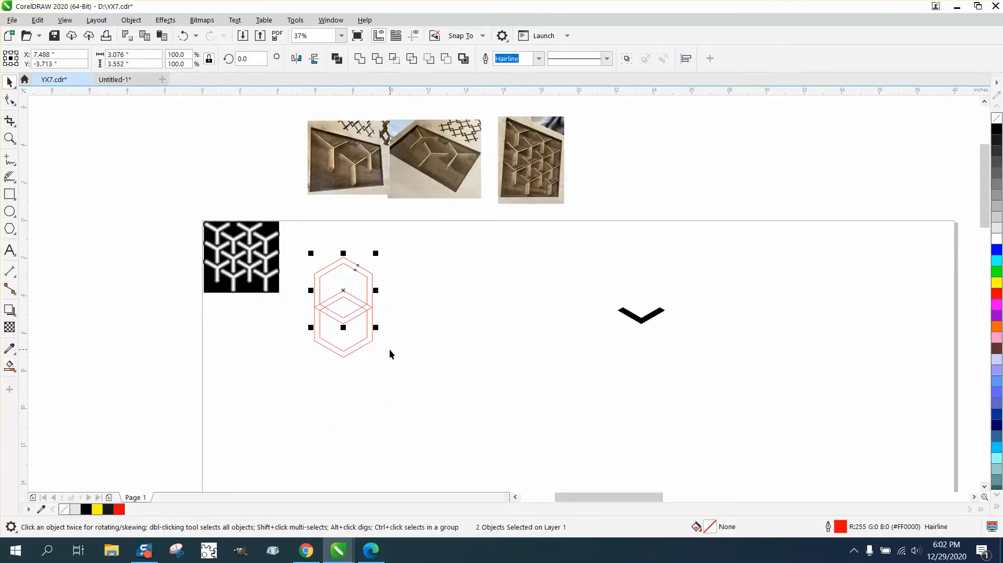
key("Delete")
left_click(321, 327)
key("Delete")
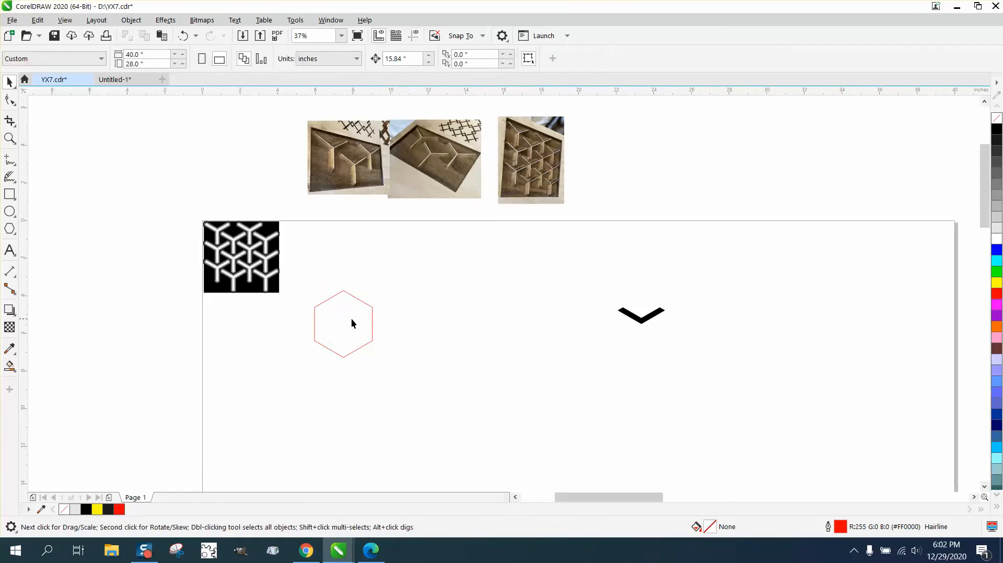
left_click(334, 297)
key("Delete")
Step: Select the black V shape and center it on the page
left_click_drag(710, 362, 709, 363)
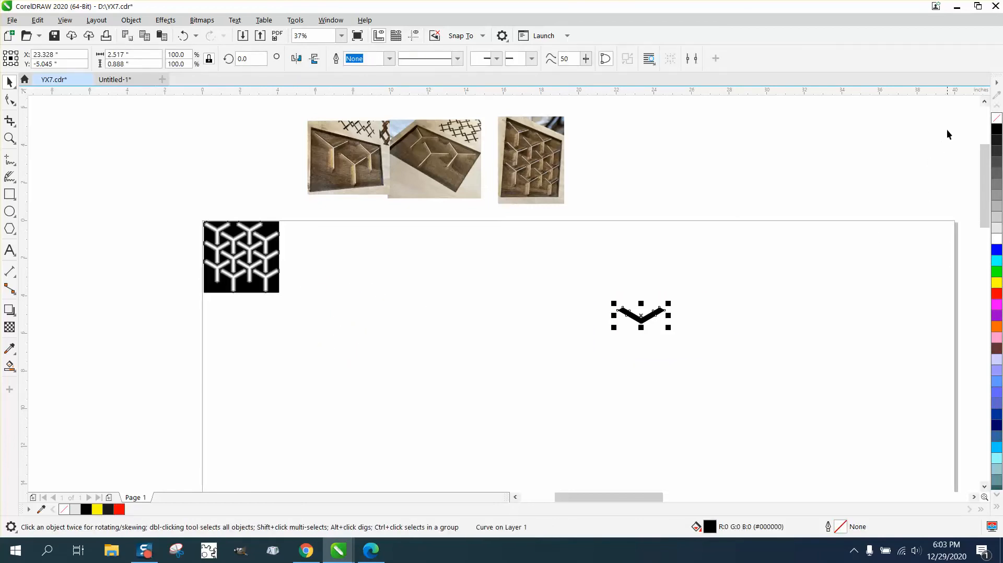
key("p")
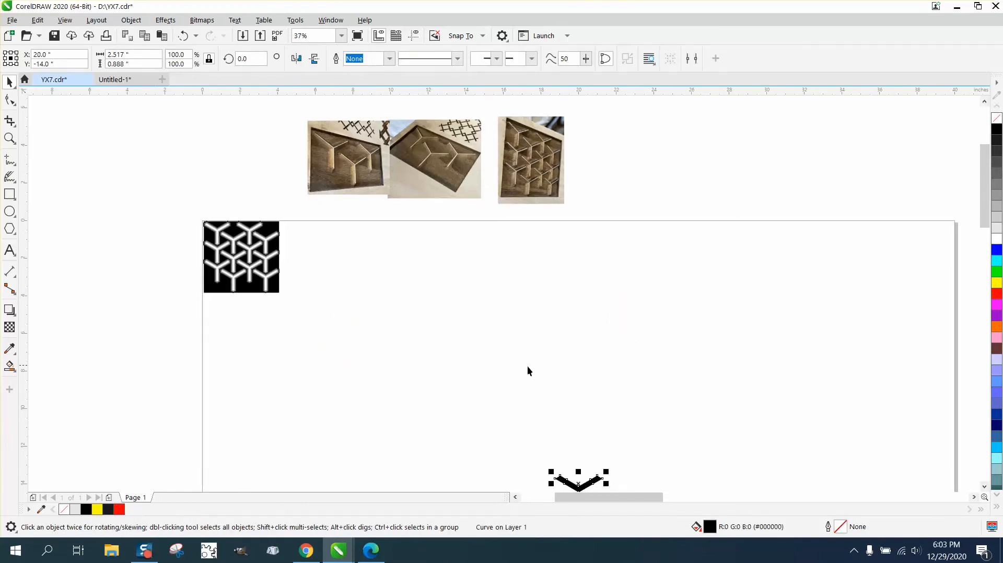
scroll(443, 363, "down", 2)
left_click(9, 139)
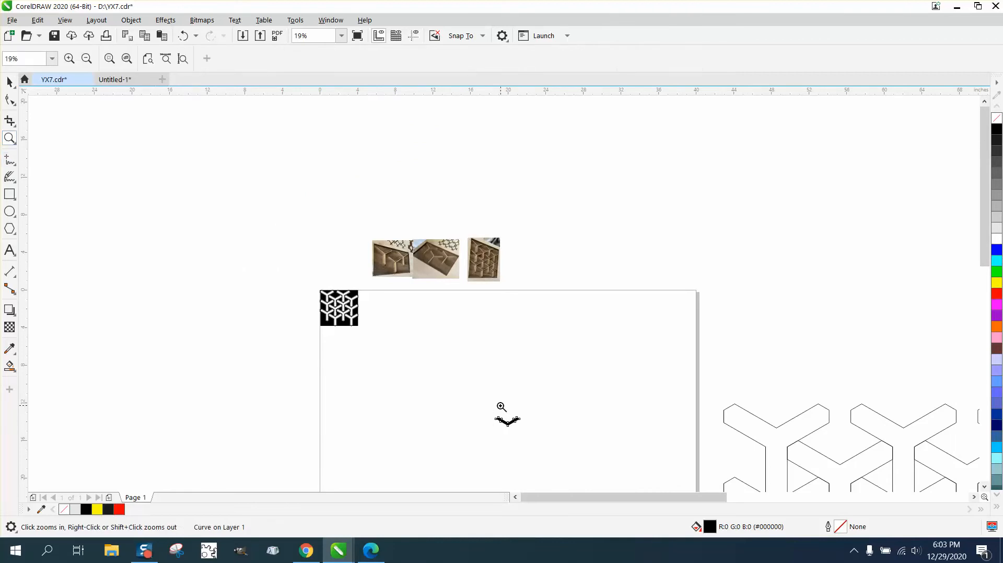
Step: Remove the black fill from the V shape and give it a red outline
left_click_drag(563, 437, 562, 437)
left_click(9, 82)
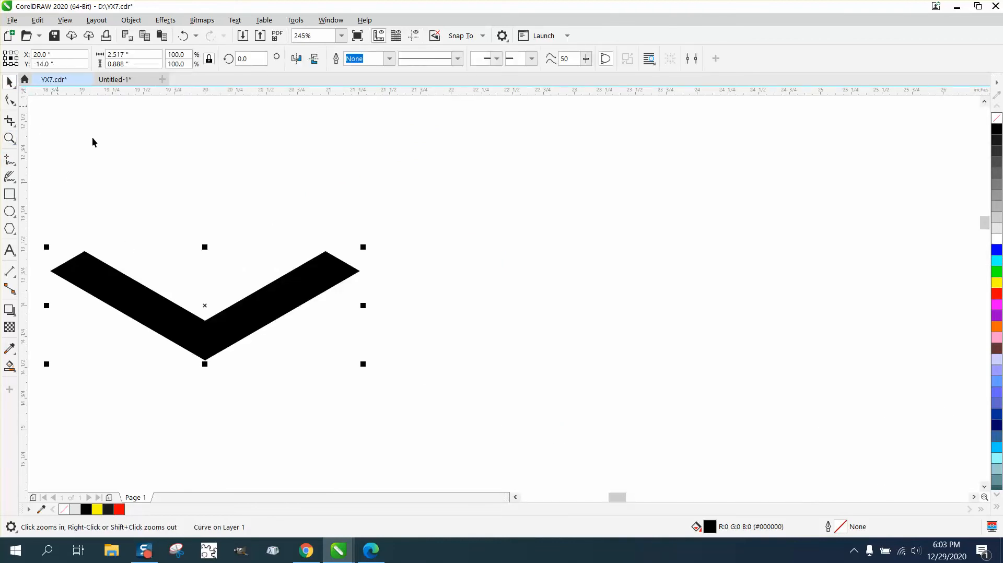
left_click(997, 118)
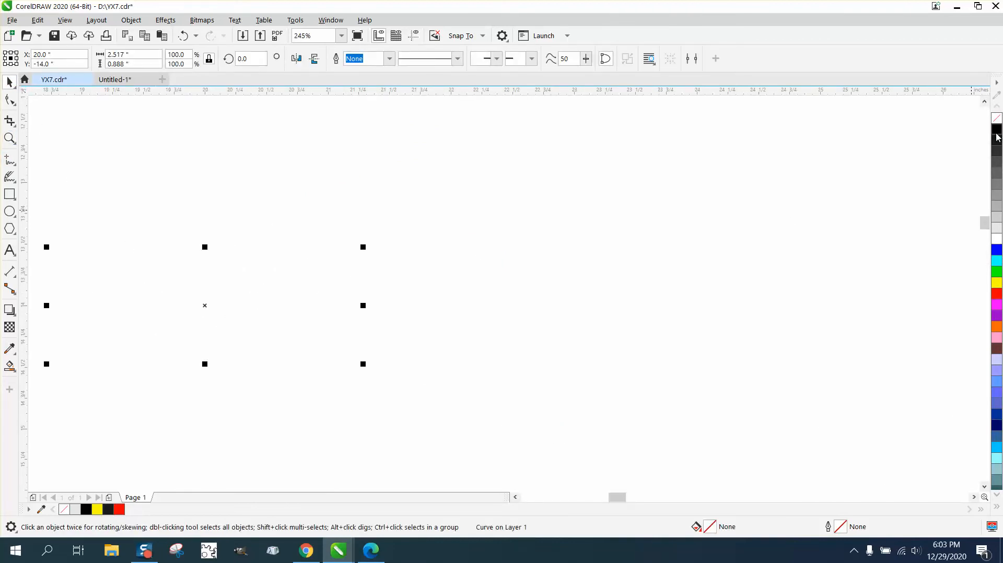
right_click(996, 286)
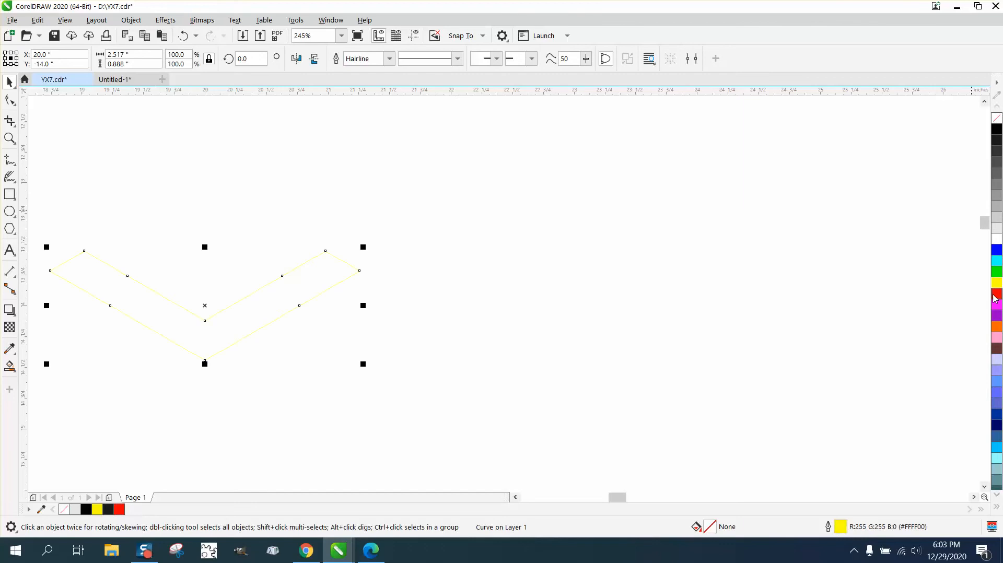
right_click(996, 294)
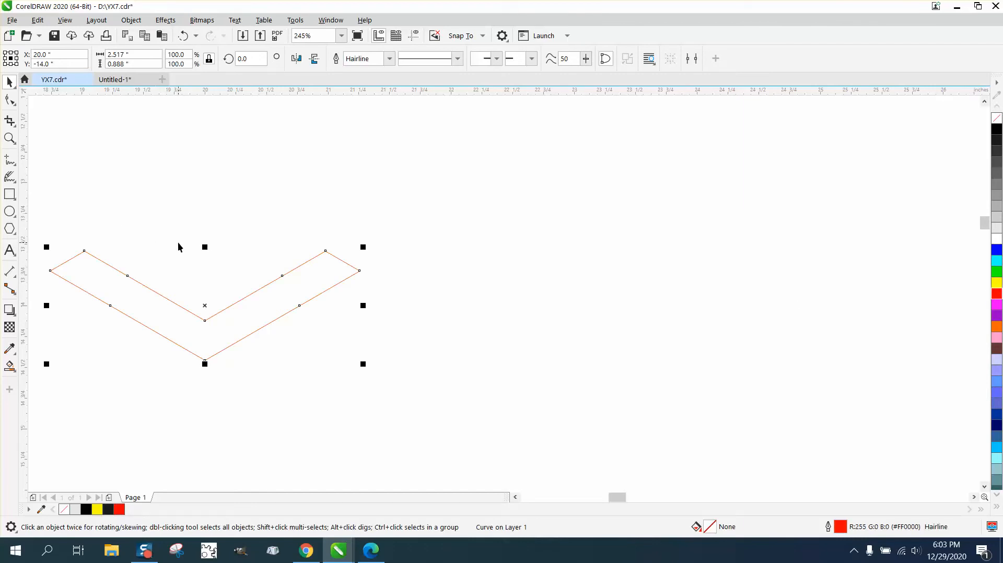
Step: Move the V's rotation center to its lower tip and make two copies rotated by 120 degrees each, forming a Y
left_click(204, 305)
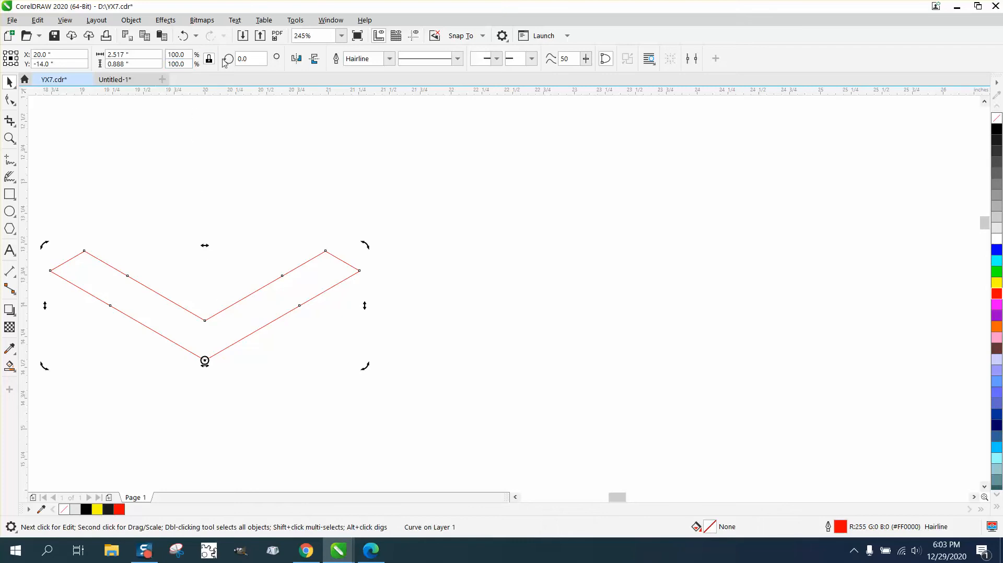
type("120")
key("Return")
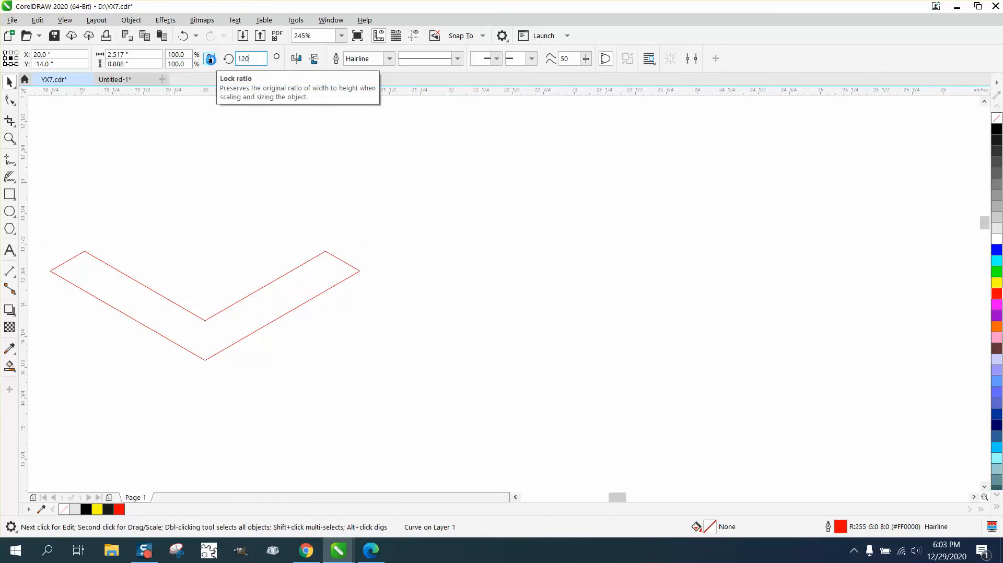
key("ctrl+d")
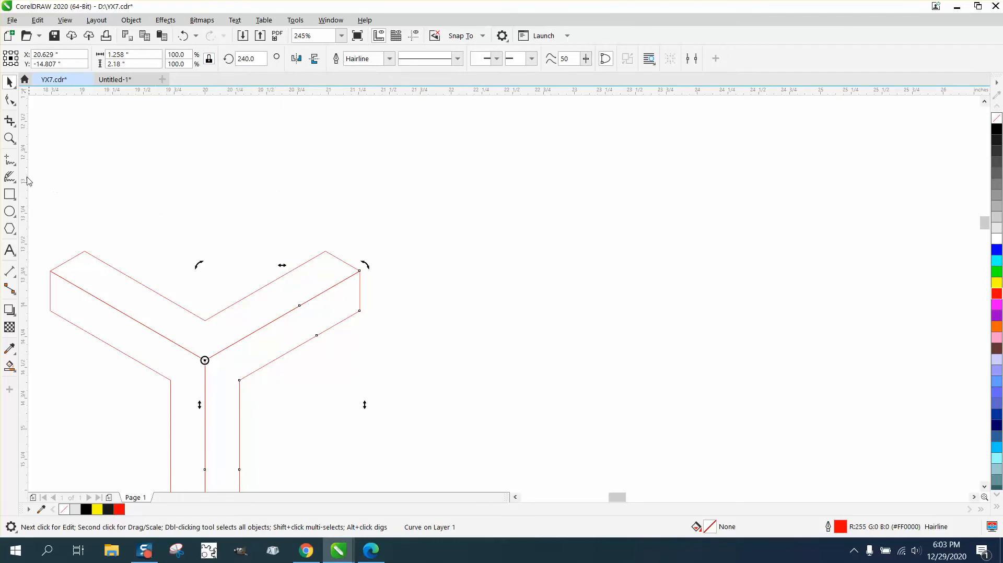
Step: Remove the lines inside the Y with Virtual Segment Delete, leaving only its outer contour
left_click(11, 122)
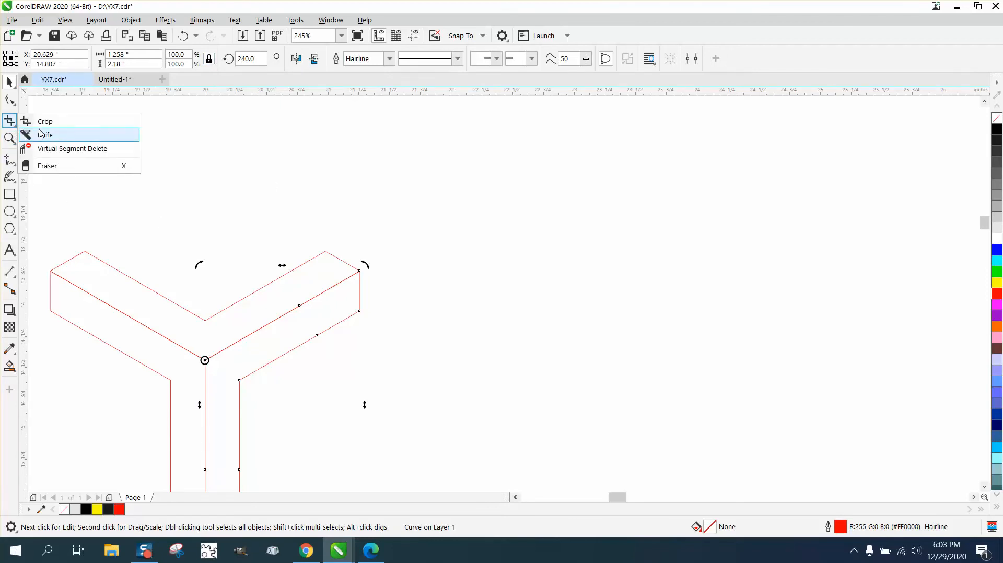
left_click(72, 149)
left_click(98, 298)
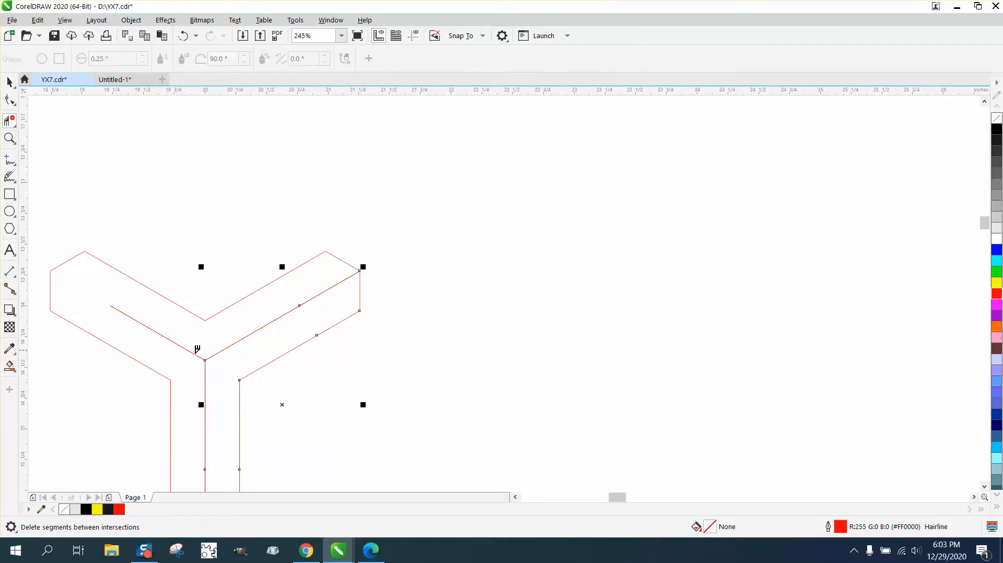
left_click(236, 342)
left_click(200, 361)
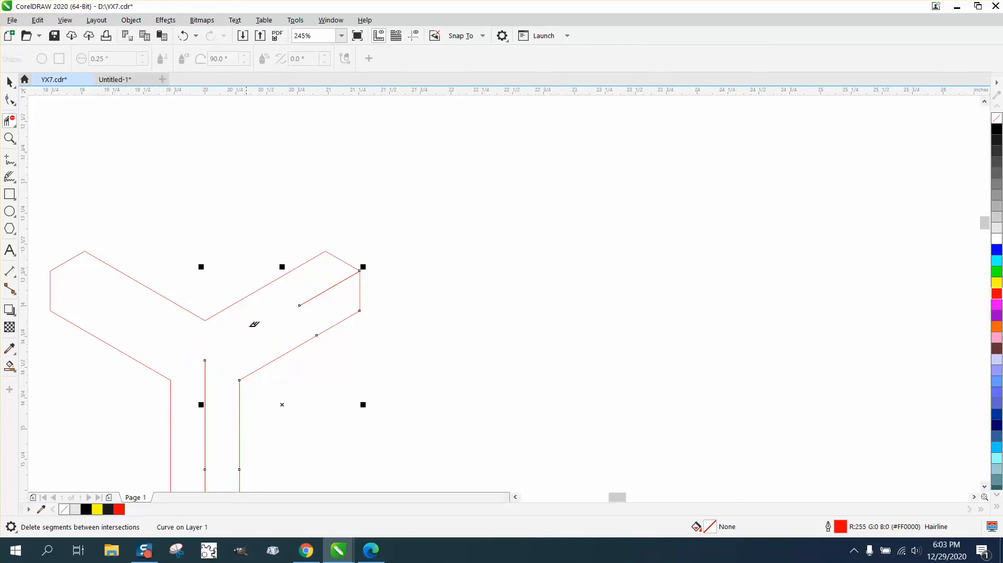
left_click_drag(319, 303, 319, 303)
left_click(205, 365)
scroll(216, 388, "down", 2)
left_click(208, 444)
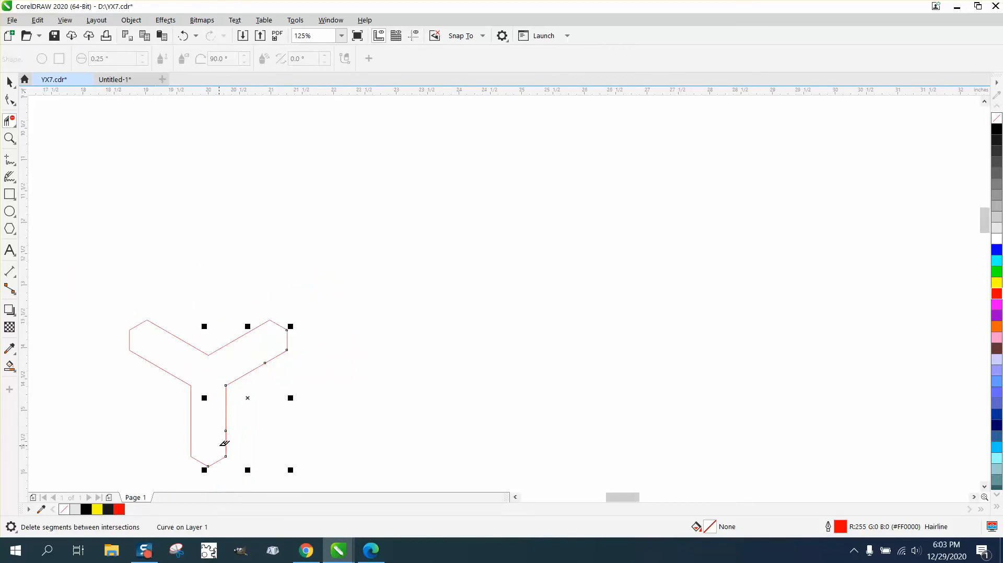
left_click(9, 82)
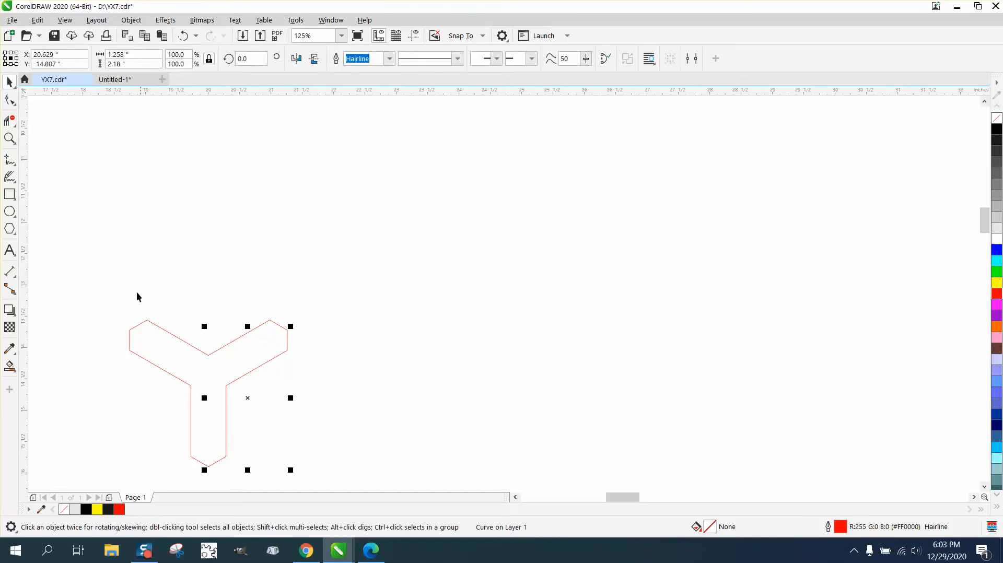
left_click(82, 356)
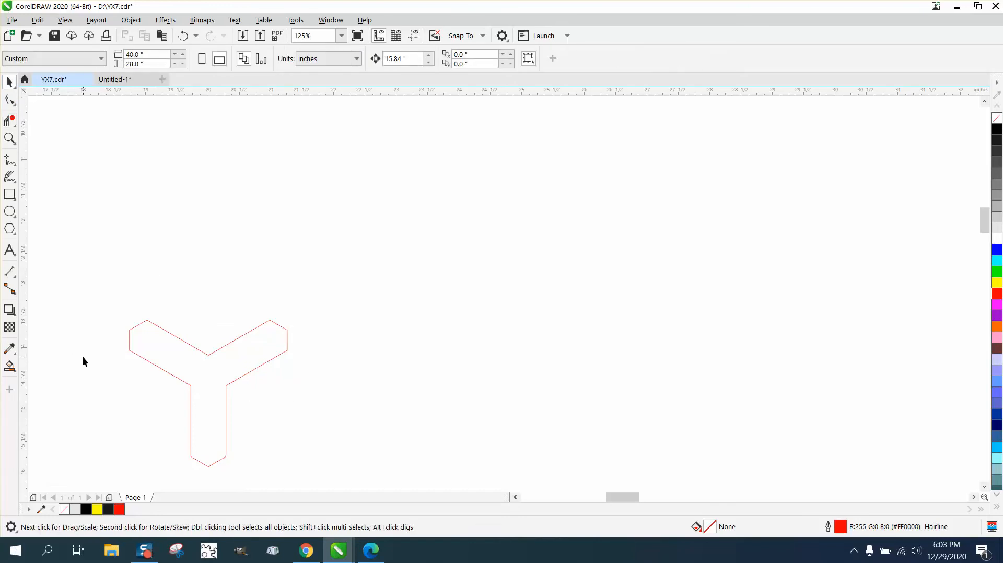
left_click(9, 366)
left_click(207, 365)
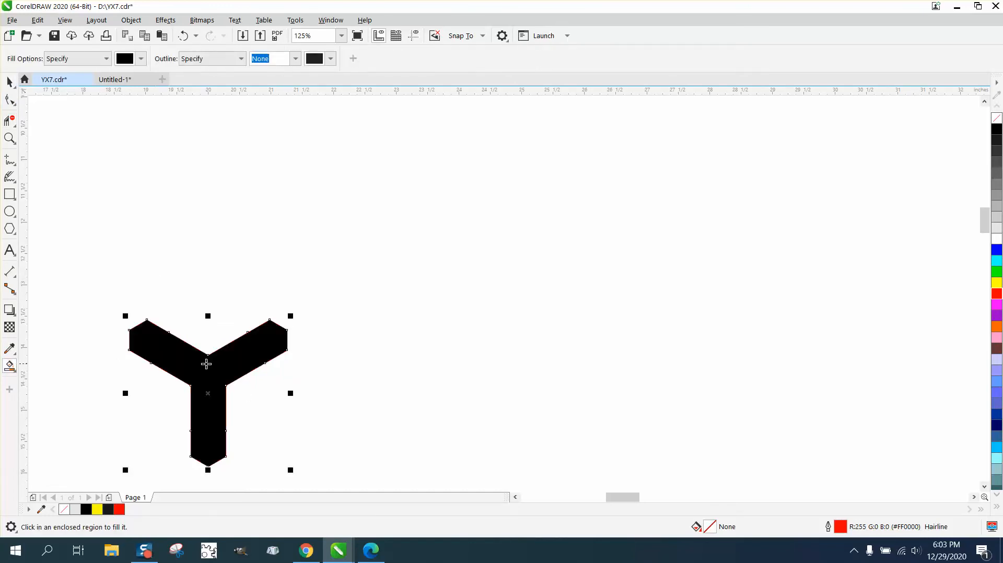
key("ctrl+z")
scroll(206, 364, "down", 4)
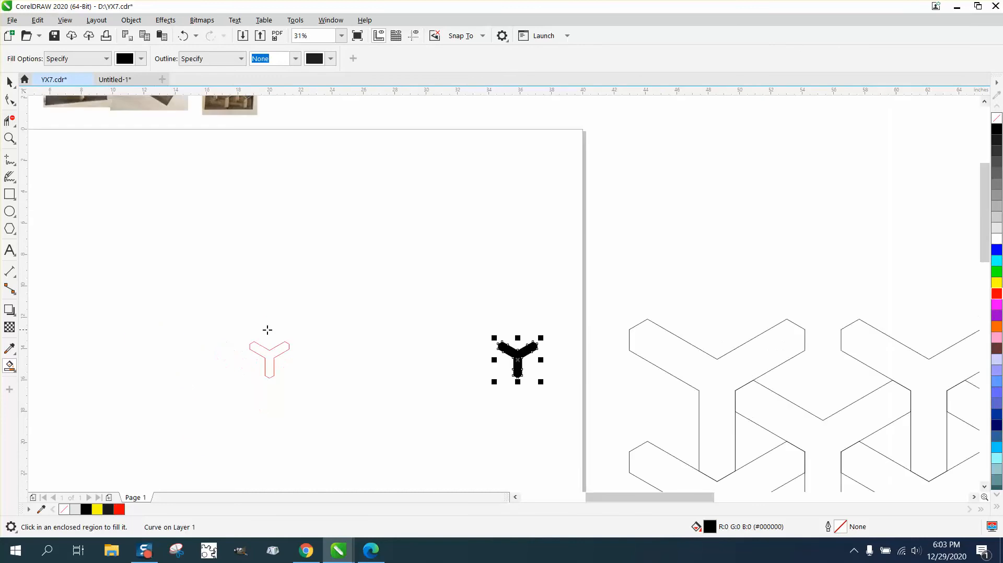
key("Delete")
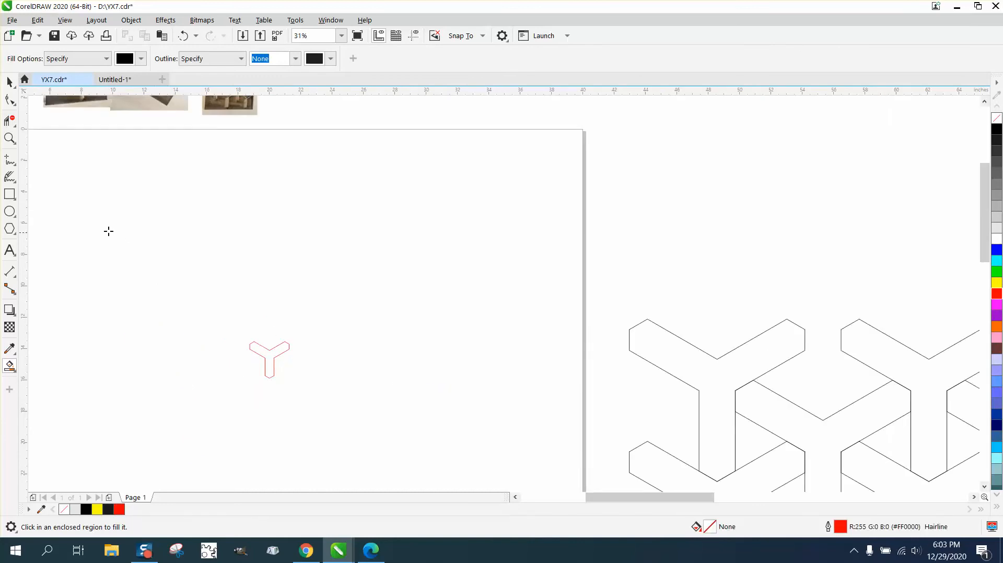
Step: Set the document's nudge distance to 2 inches with nothing selected
left_click(16, 86)
left_click(341, 116)
left_click(10, 82)
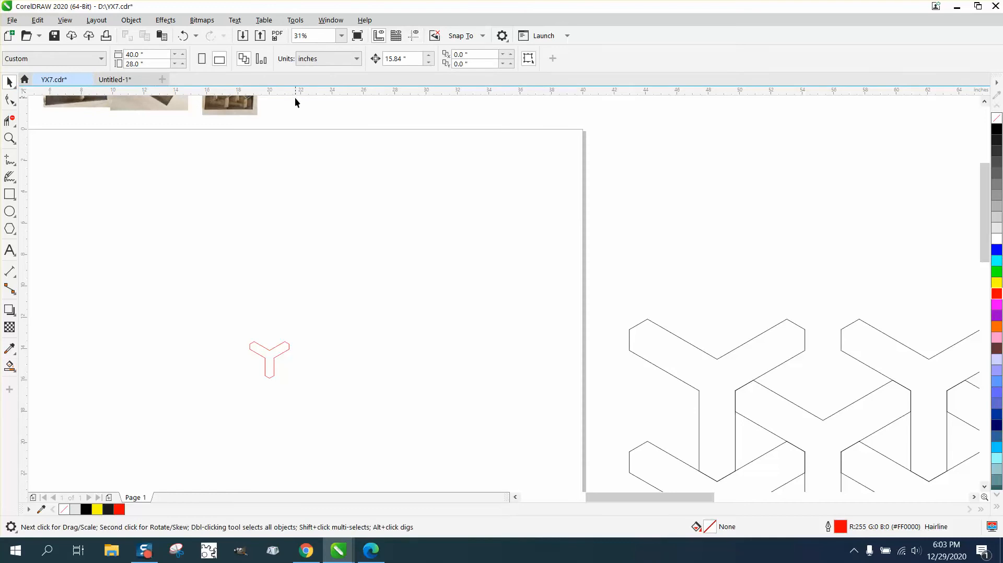
left_click(403, 58)
type("2")
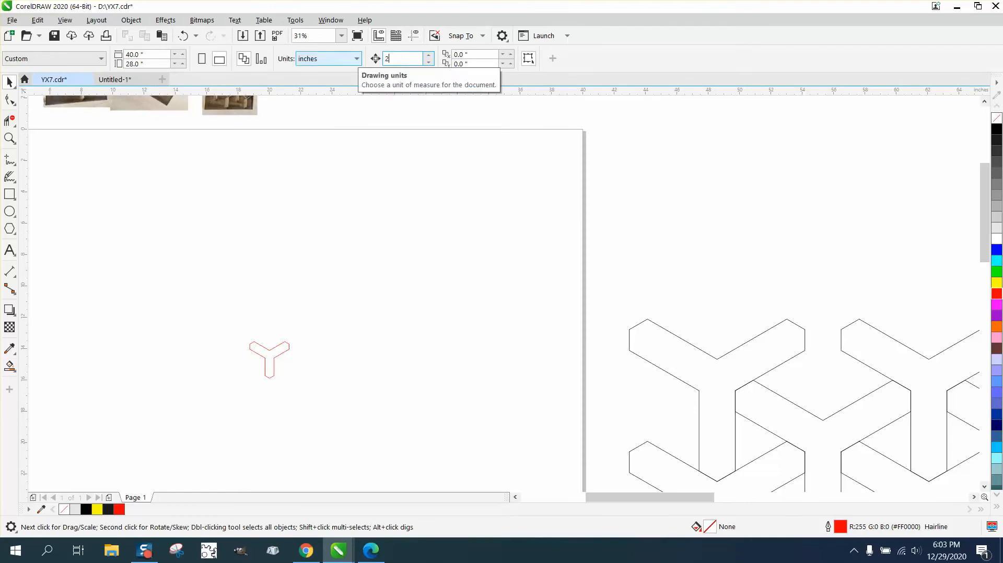
key("Return")
Step: Smart Fill the Y contour with black and no outline, and shift the filled shape 4 inches to the right
key("z")
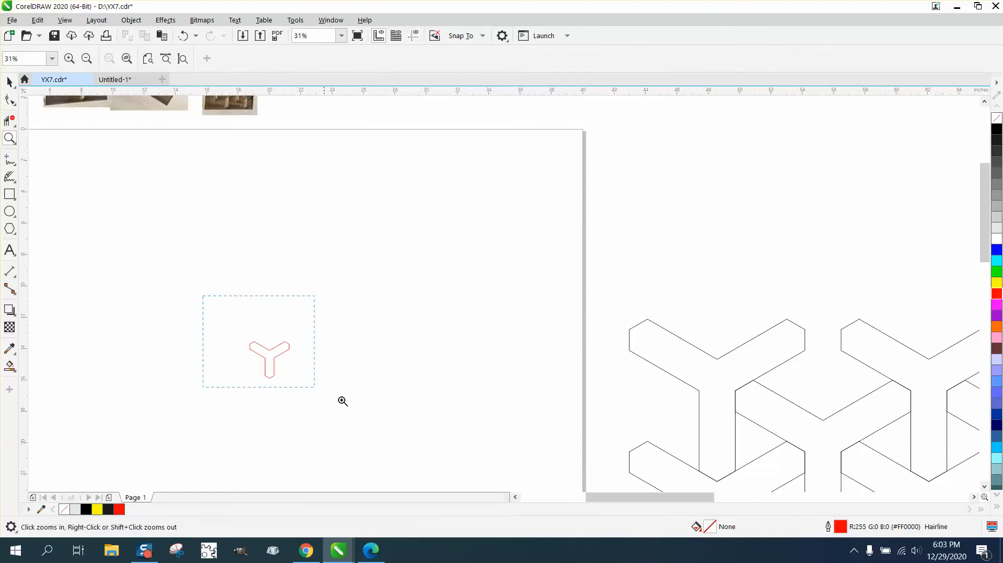
left_click_drag(343, 401, 343, 400)
left_click(10, 366)
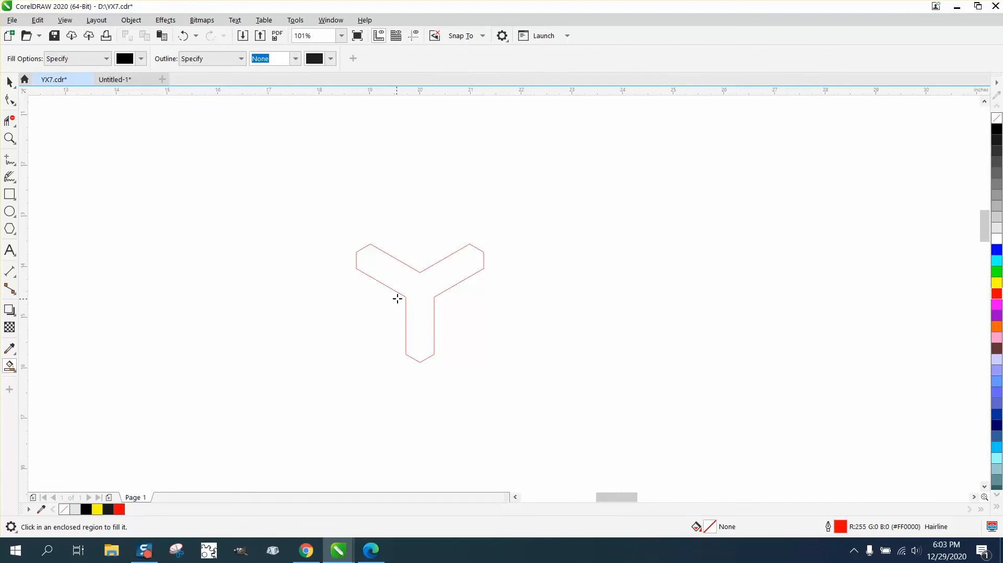
left_click(413, 292)
key("Right")
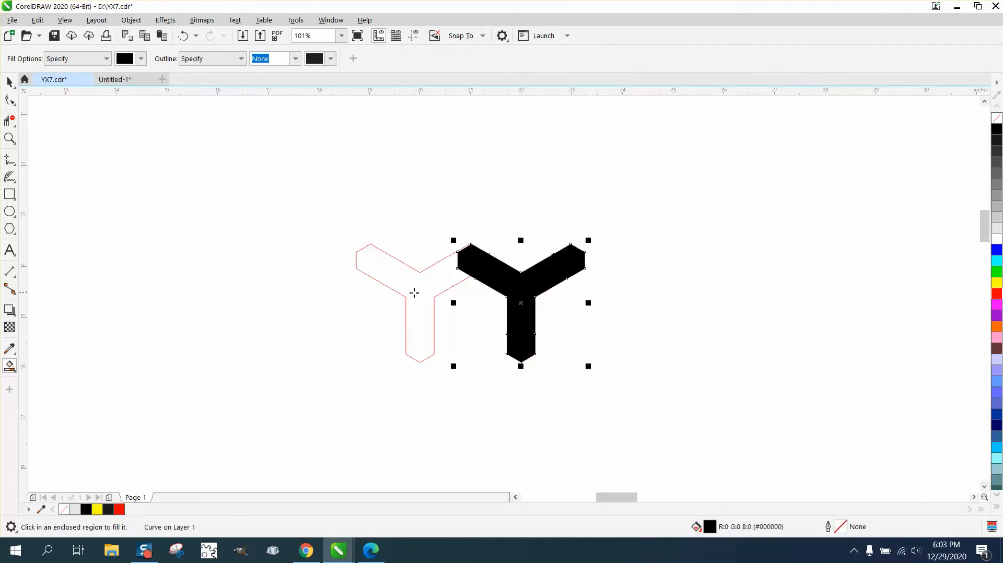
key("Right")
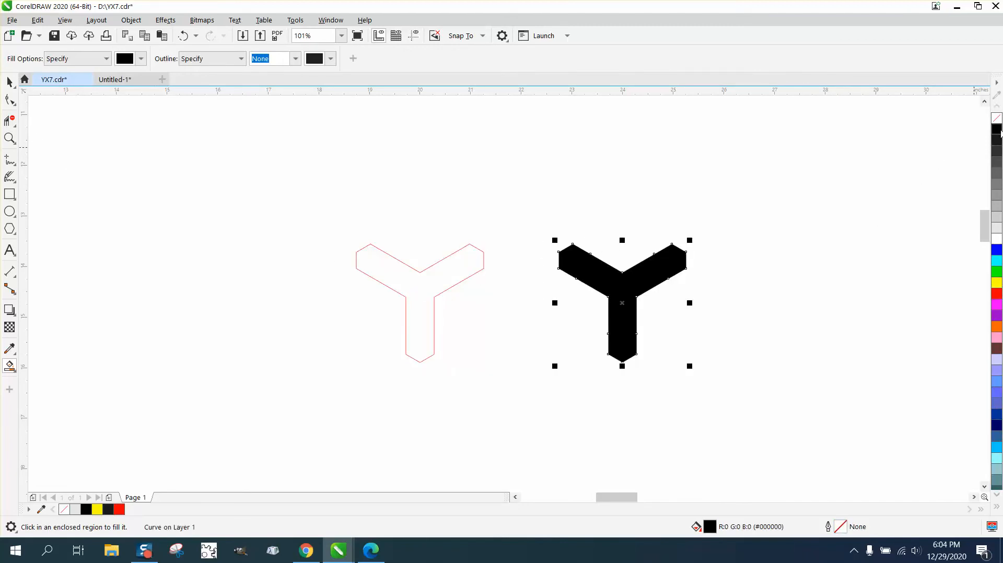
Step: Remove the fill from the shifted Y and give it a red outline
left_click(997, 118)
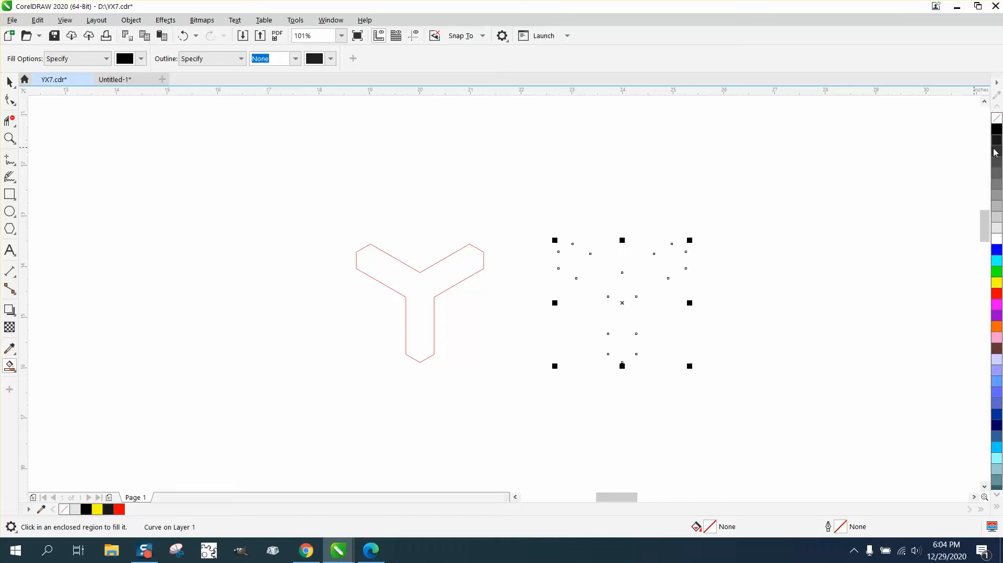
right_click(997, 296)
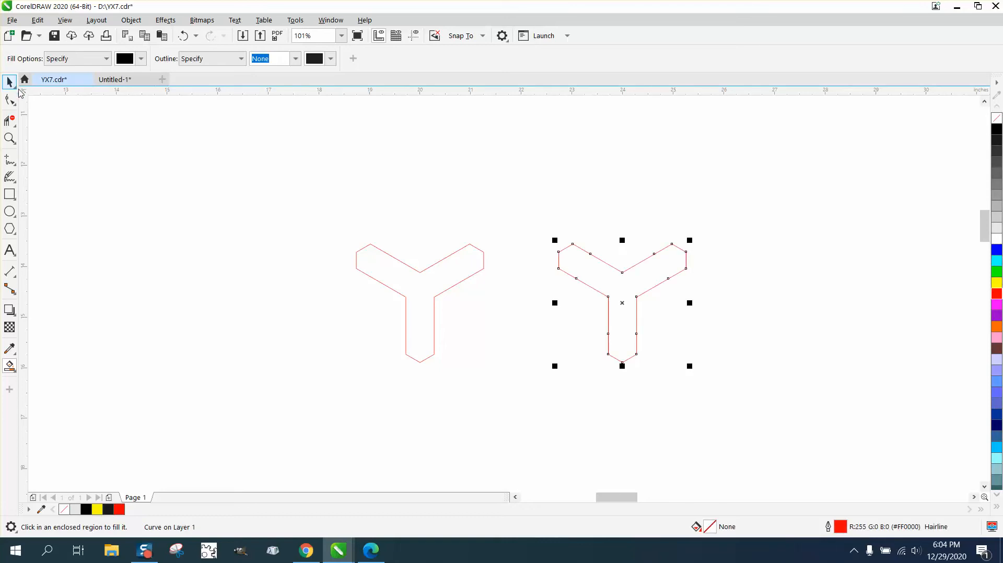
left_click(10, 82)
left_click(331, 261)
Step: Delete the original Y's separate line segments and move the new closed Y into their place
left_click_drag(391, 286, 327, 332)
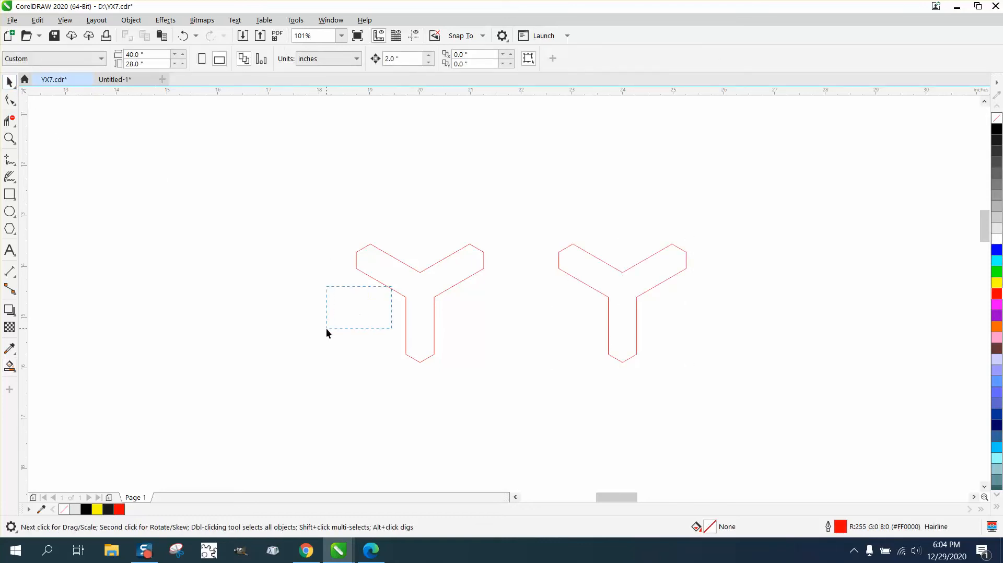
left_click(405, 298)
left_click_drag(405, 298, 296, 321)
left_click_drag(197, 215, 538, 391)
key("Delete")
left_click_drag(613, 325, 424, 321)
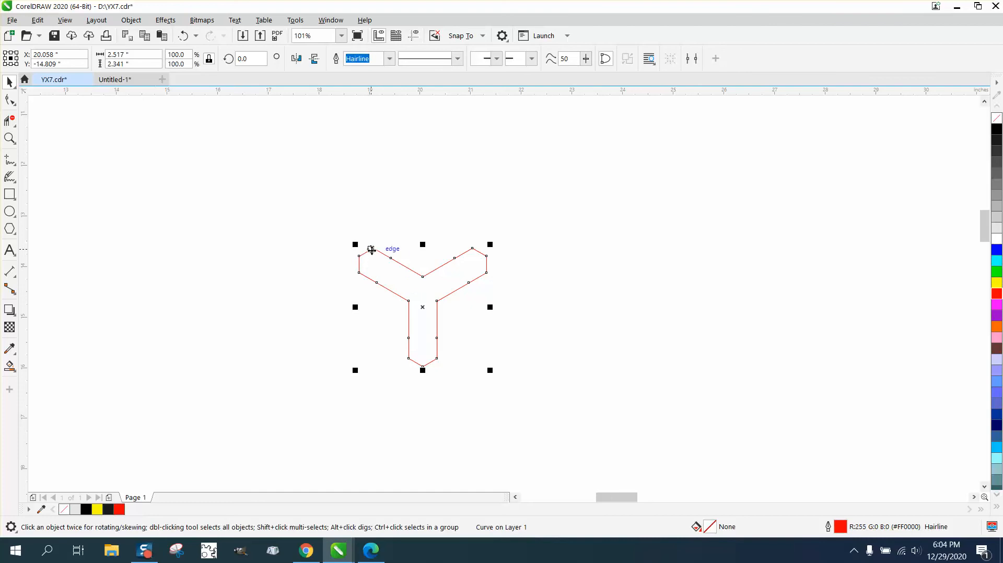
Step: Duplicate the Y diagonally down to the right against the first one's stem, and copy the pair straight down so the lower notches meet the stem tips
left_click_drag(367, 256, 439, 307)
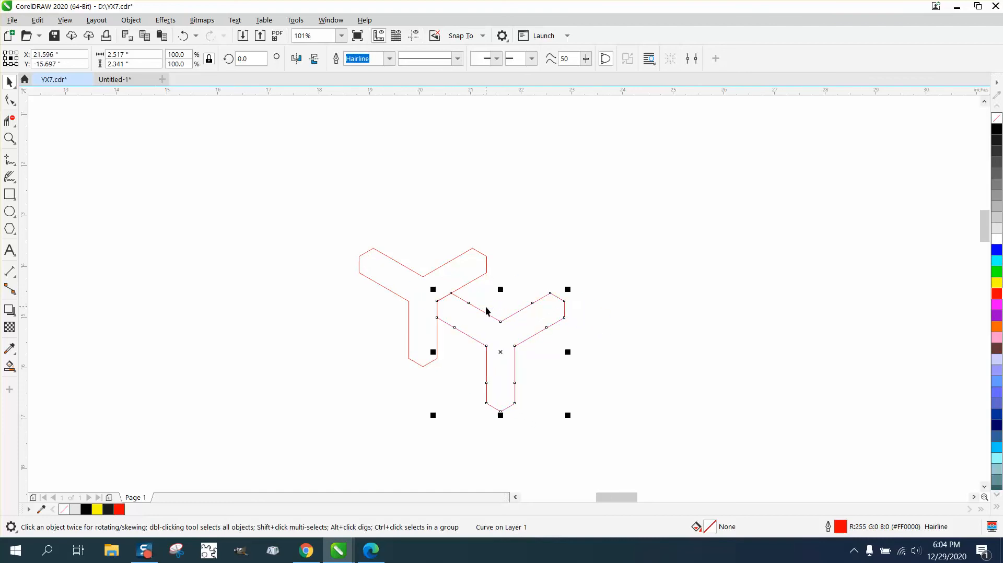
scroll(373, 274, "down", 2)
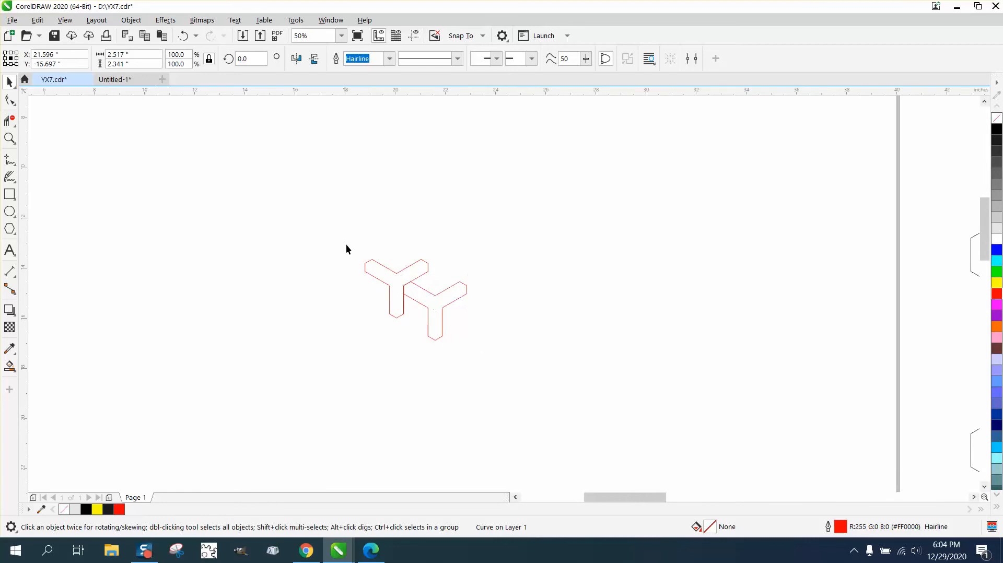
left_click_drag(347, 248, 532, 383)
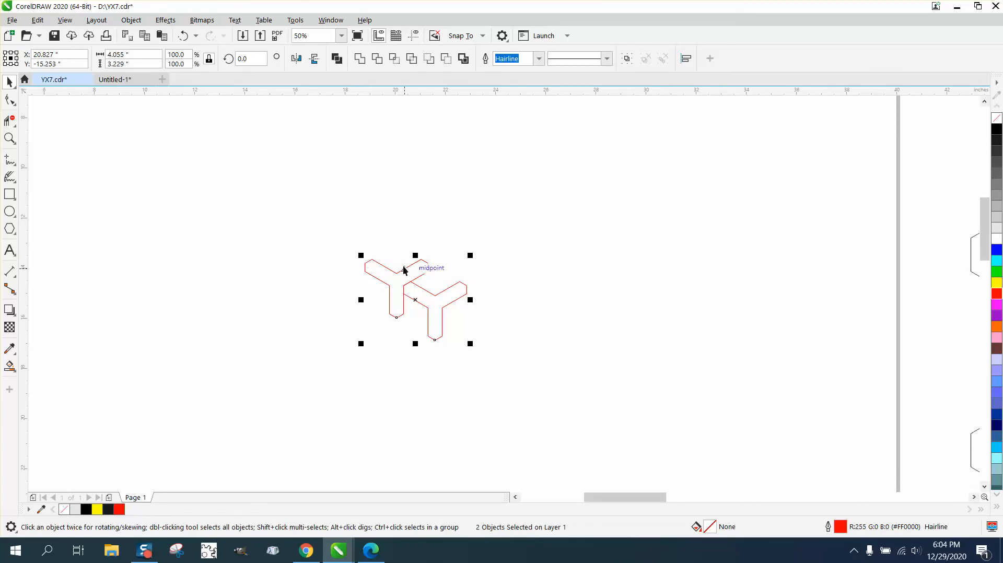
left_click_drag(397, 274, 392, 325)
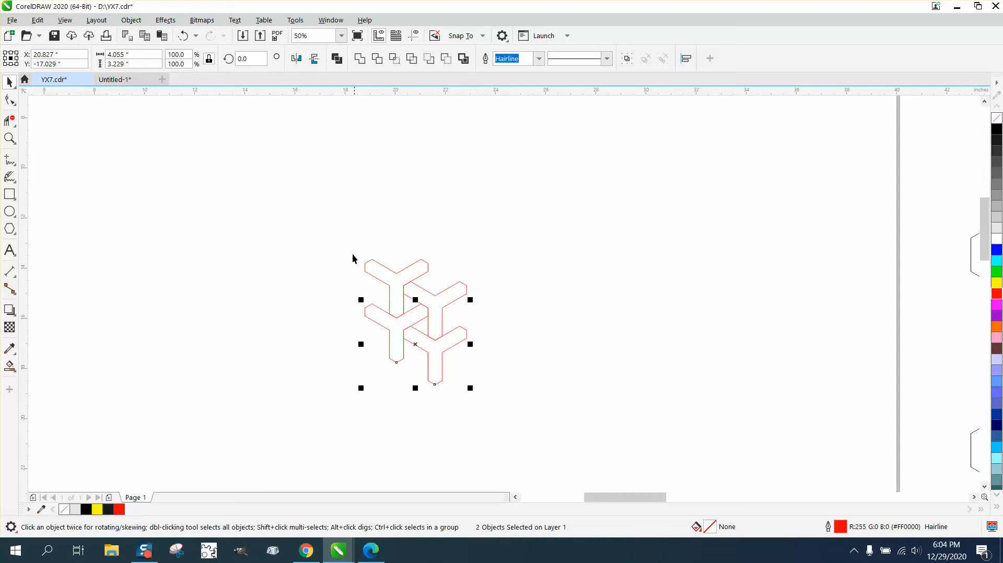
Step: Duplicate all four Ys diagonally down to the right so the copies interlock with the originals
left_click_drag(352, 254, 509, 392)
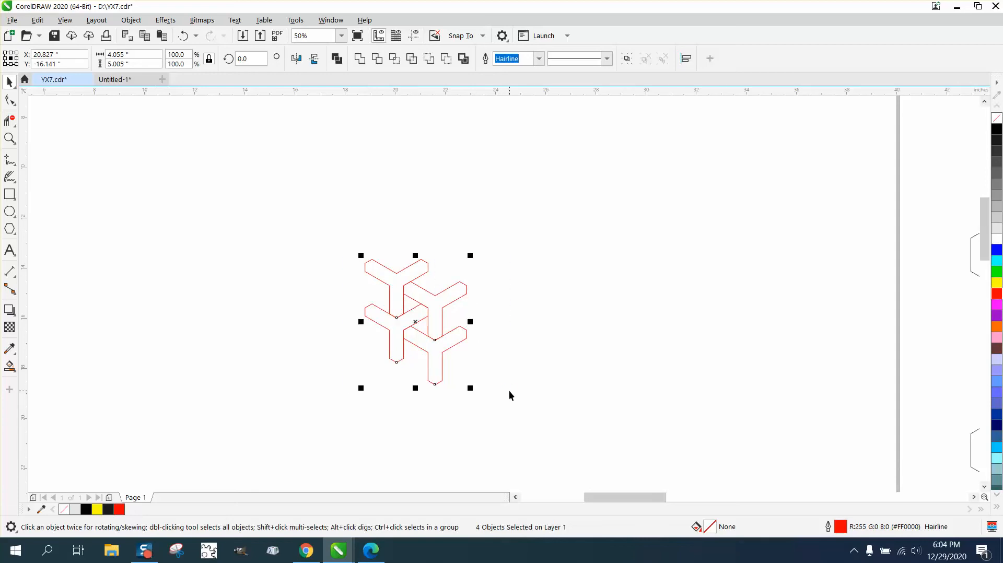
left_click_drag(366, 268, 444, 313)
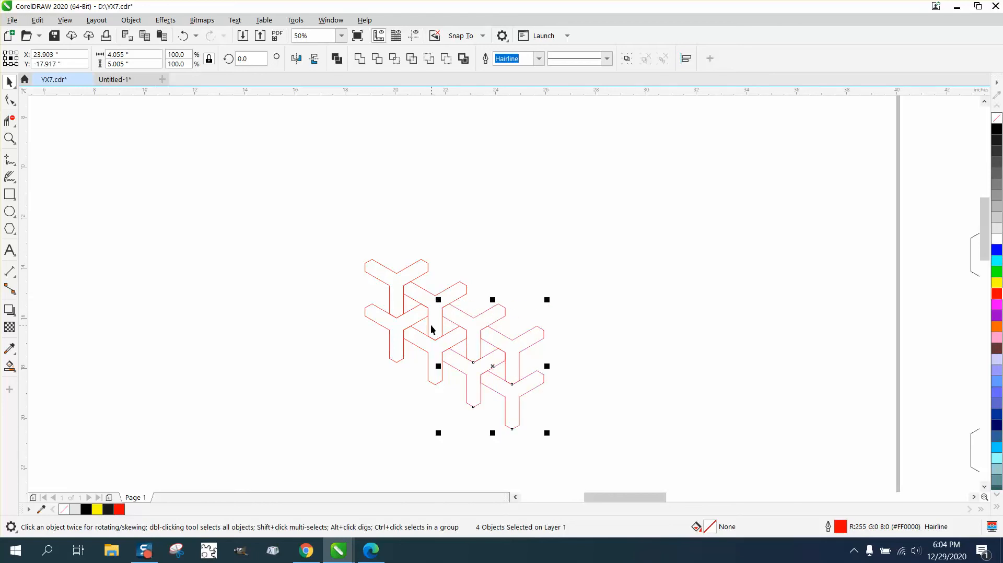
left_click(9, 138)
left_click_drag(341, 257, 603, 438)
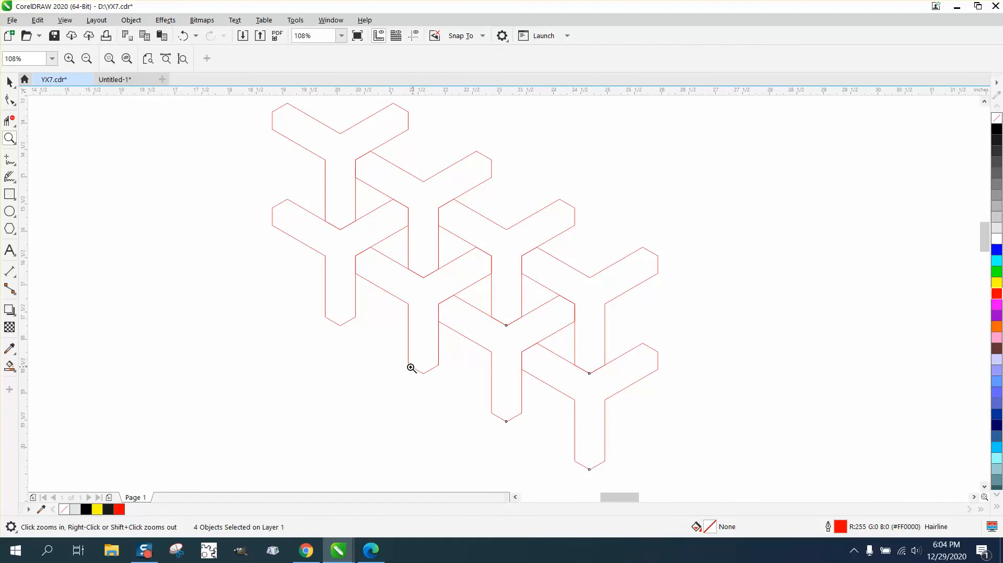
right_click(383, 367)
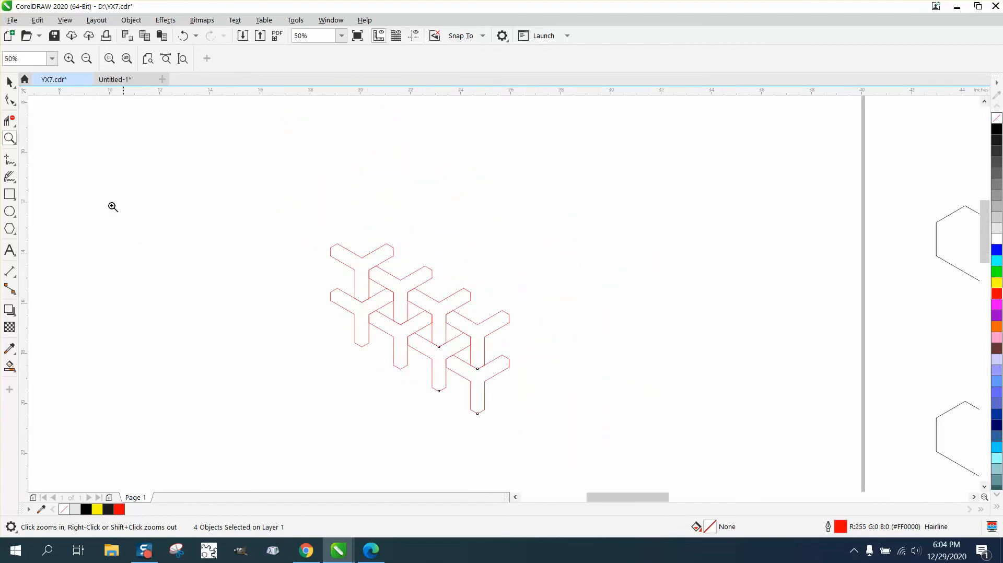
left_click(9, 83)
left_click(381, 208)
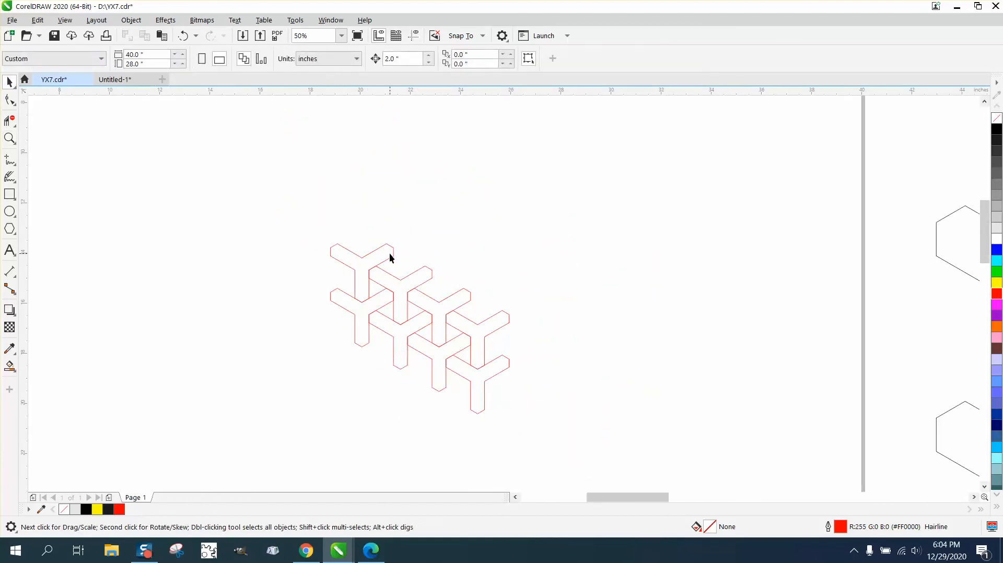
Step: Clear the selection and set the nudge distance to 8 inches
left_click(391, 255)
left_click(399, 217)
left_click_drag(453, 387, 543, 418)
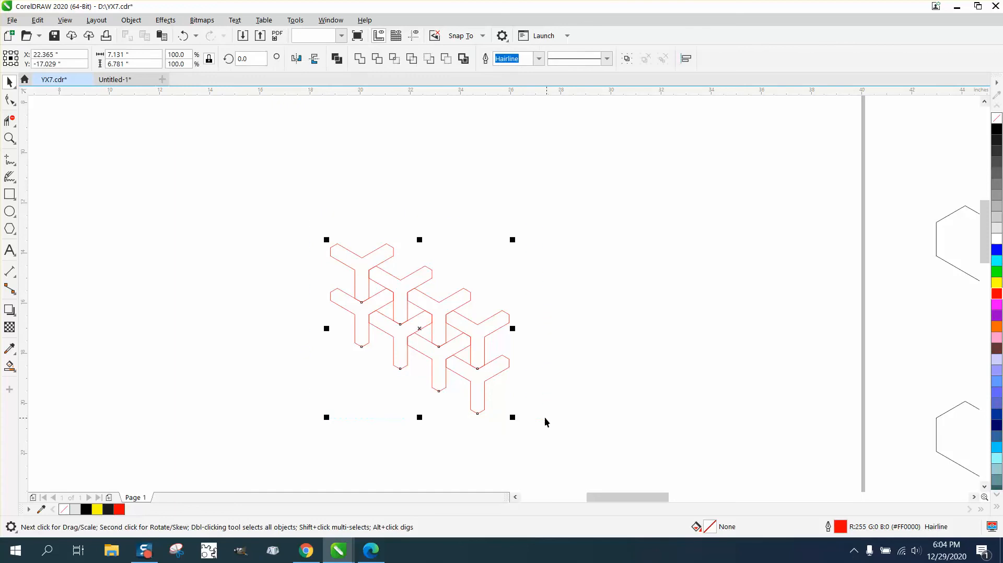
left_click(135, 123)
key("Tab")
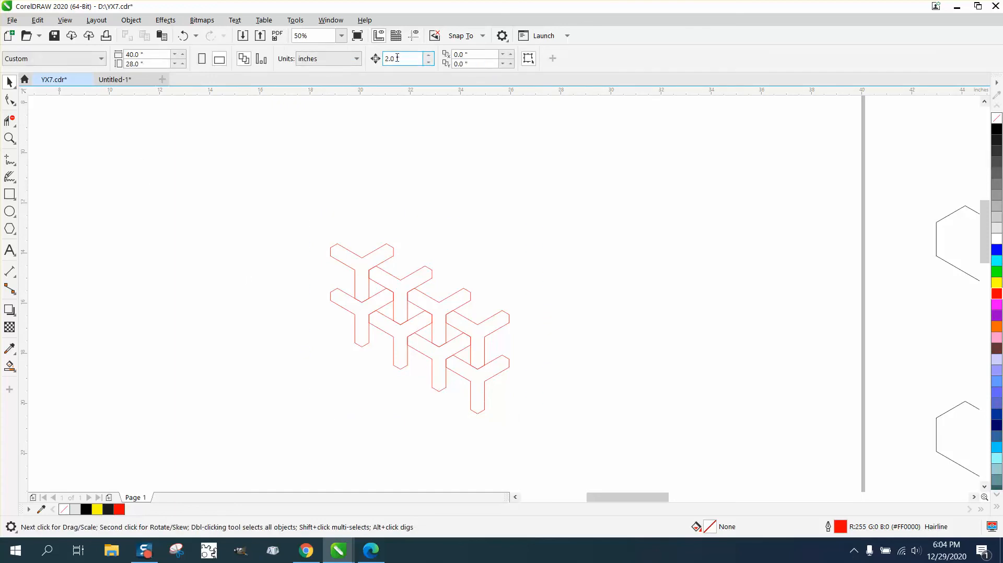
type("8")
key("Return")
Step: Nudge the upper-left Y 8 inches to the left, away from the pattern, and make its outline black
left_click(369, 261)
key("Left")
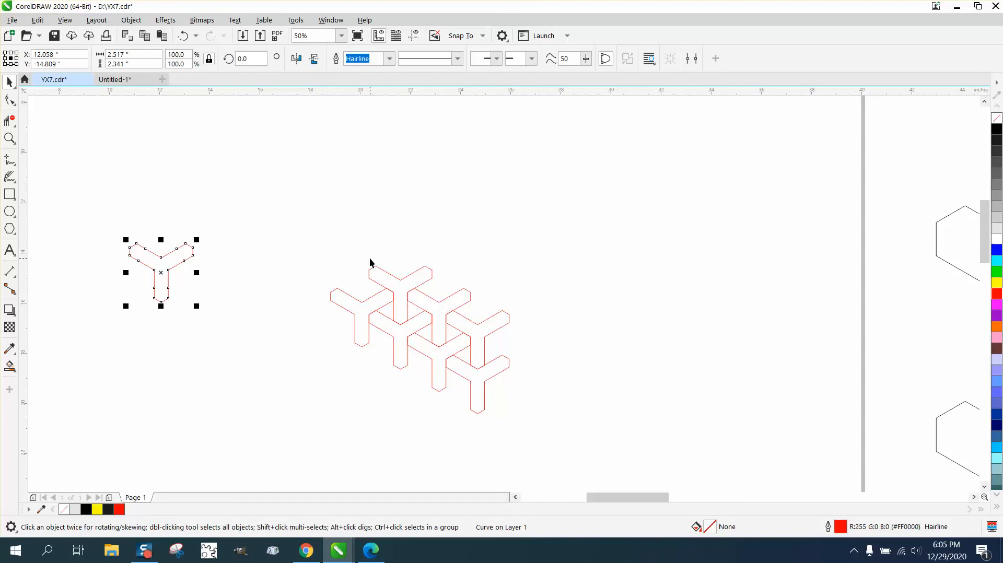
right_click(998, 129)
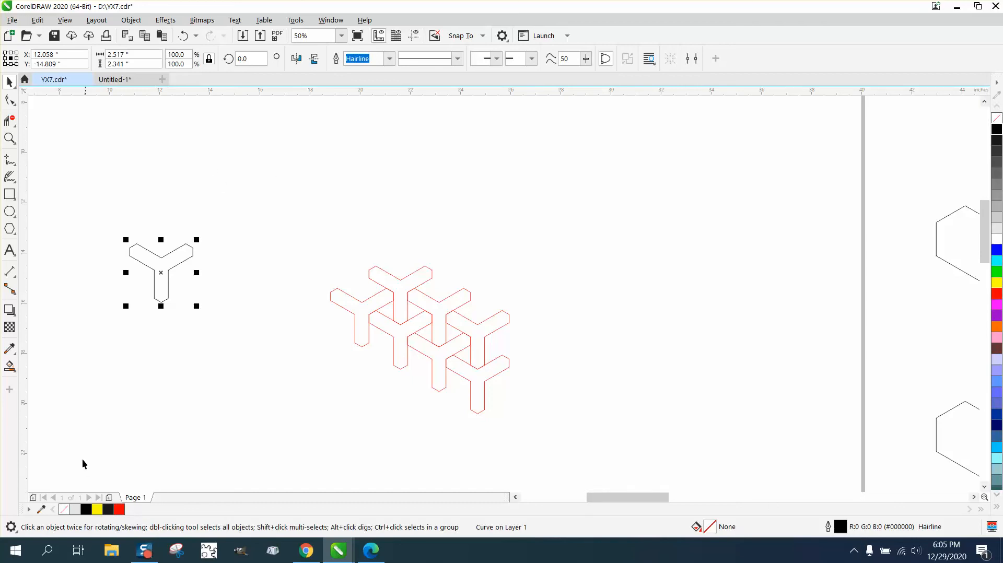
Step: Add the Outline Tools to the toolbox and set the separate Y's outline width to 0.5 pt
left_click(9, 390)
scroll(112, 301, "down", 5)
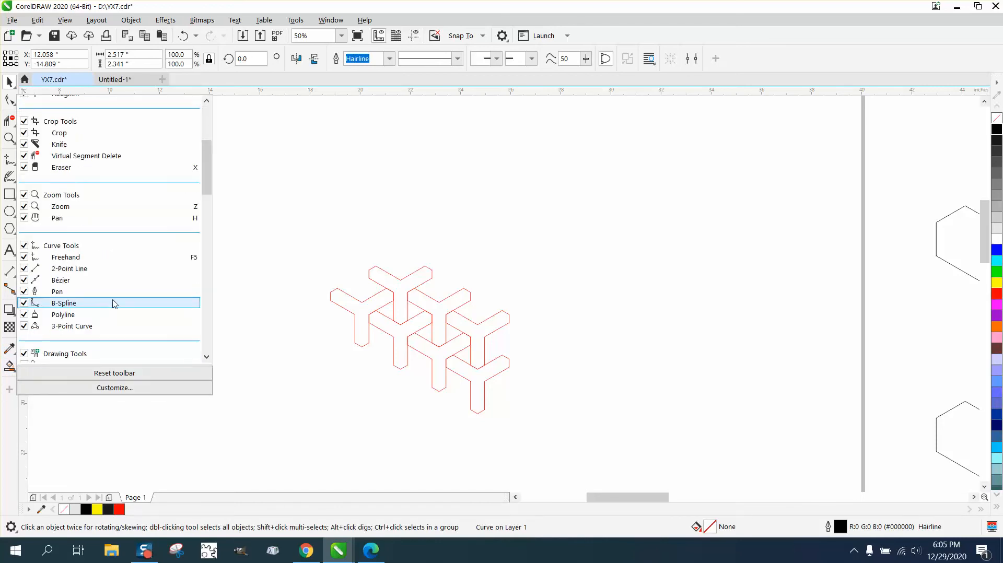
scroll(121, 314, "down", 2)
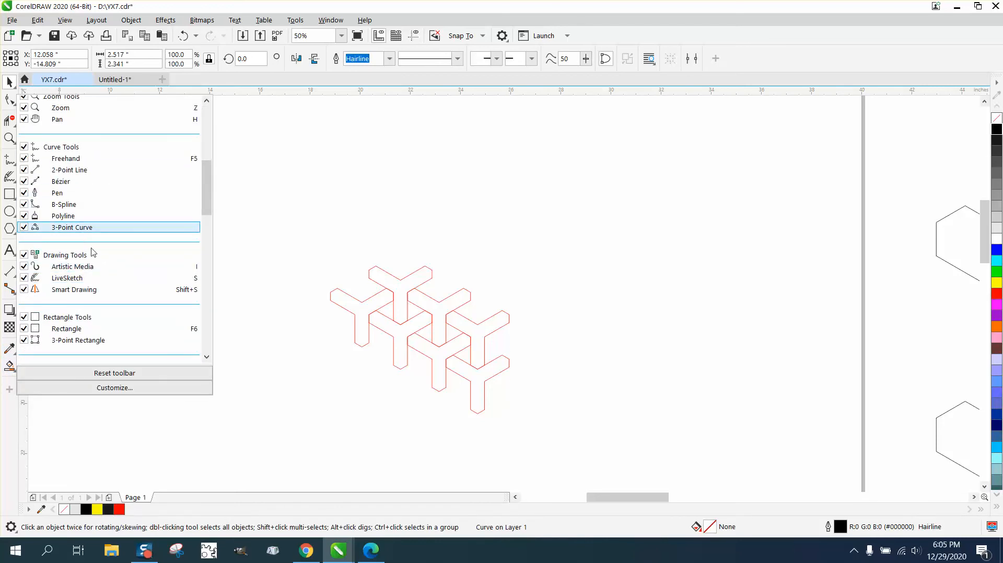
scroll(103, 264, "down", 1)
scroll(103, 263, "down", 4)
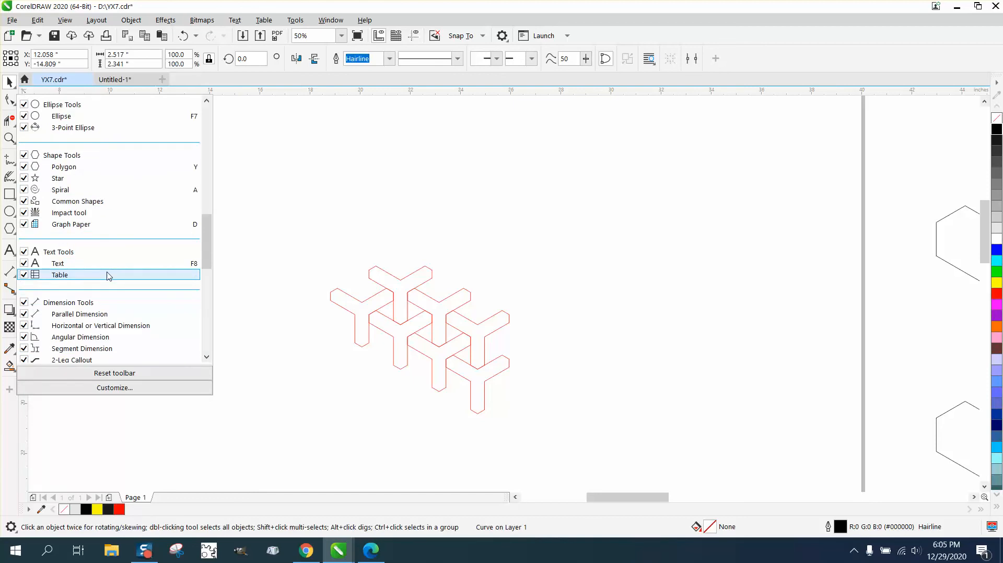
scroll(109, 276, "down", 10)
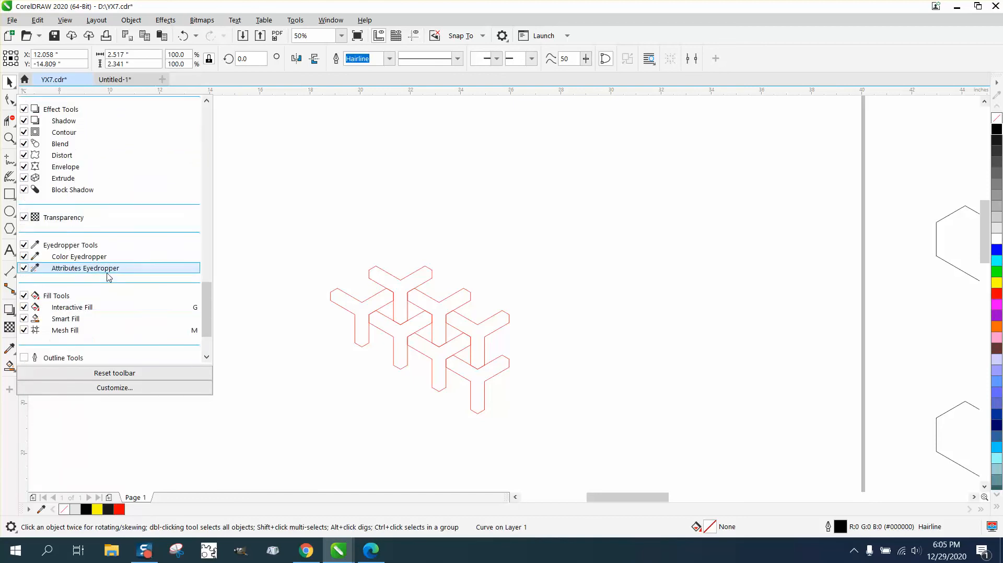
left_click(24, 285)
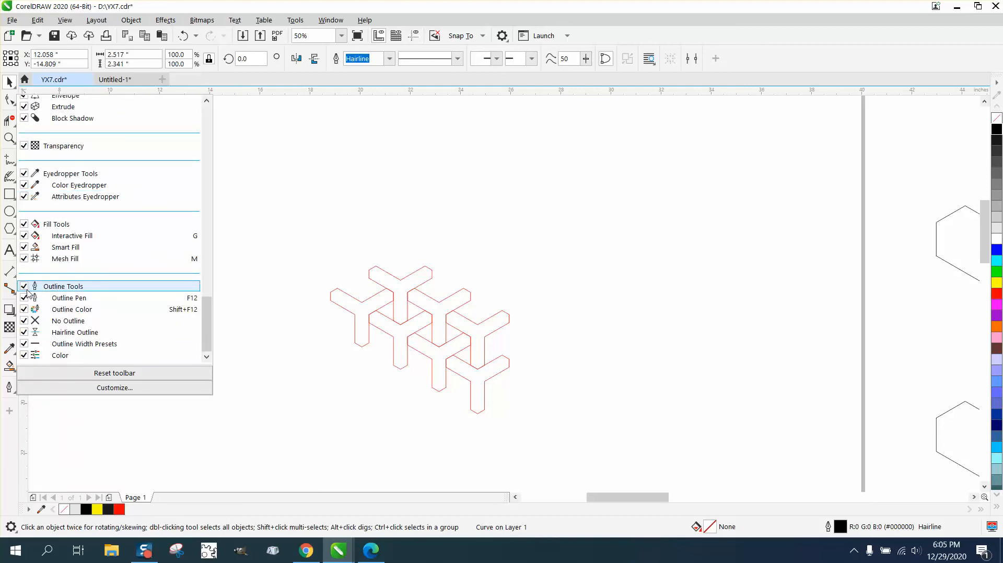
left_click(119, 446)
left_click(9, 387)
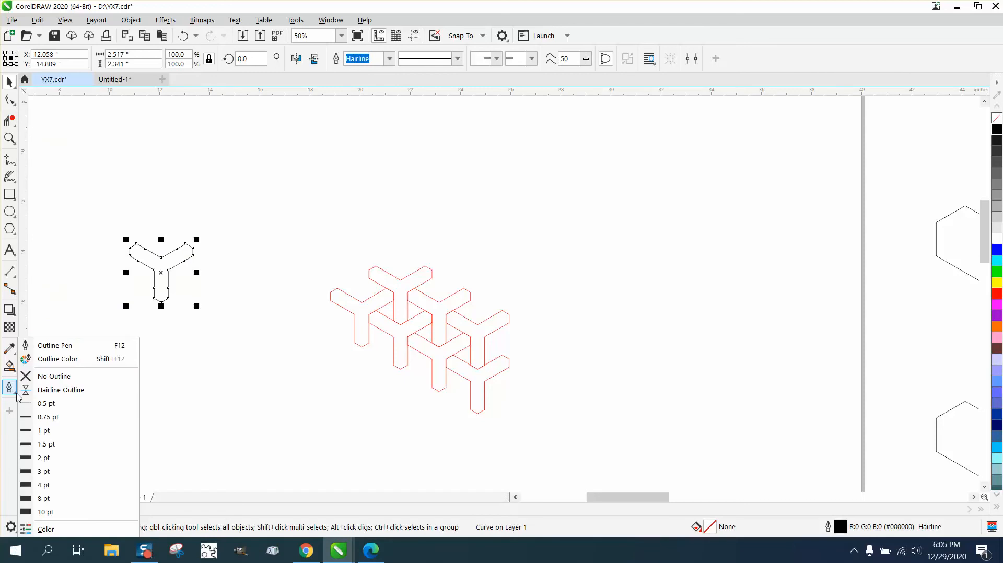
left_click(47, 405)
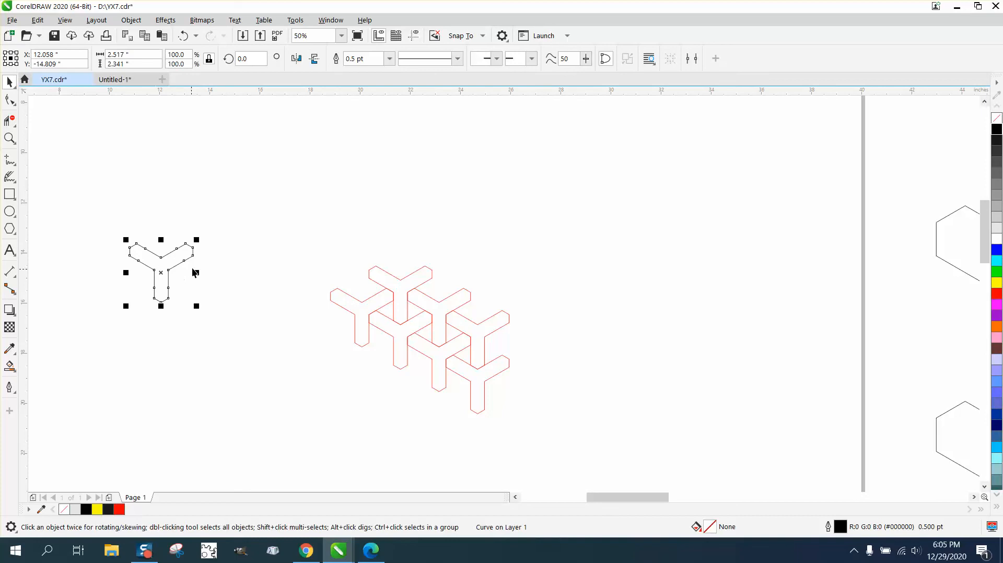
Step: Open the Contour settings for the separate Y, try a 10% Black fill on it and undo that fill
left_click(161, 21)
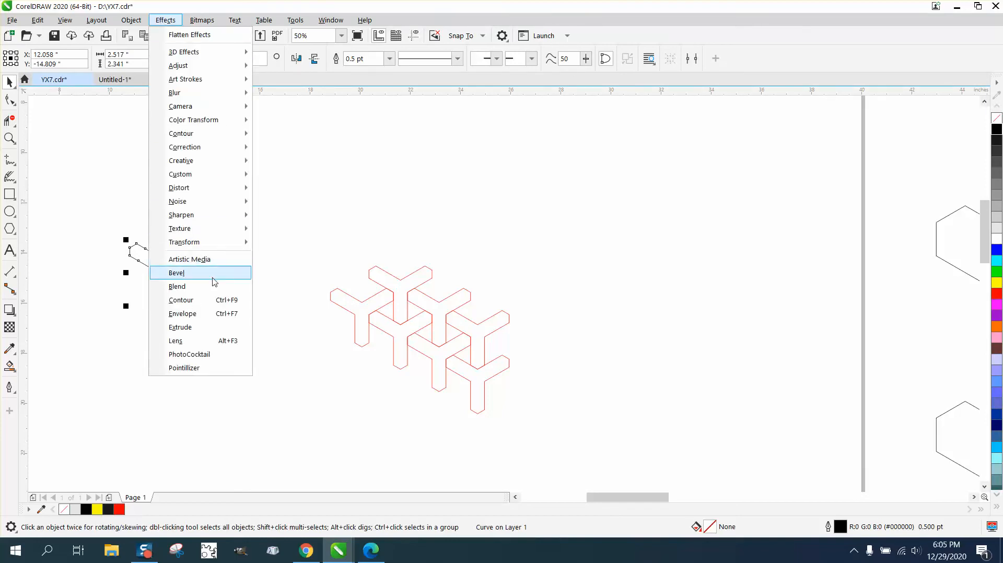
left_click(190, 297)
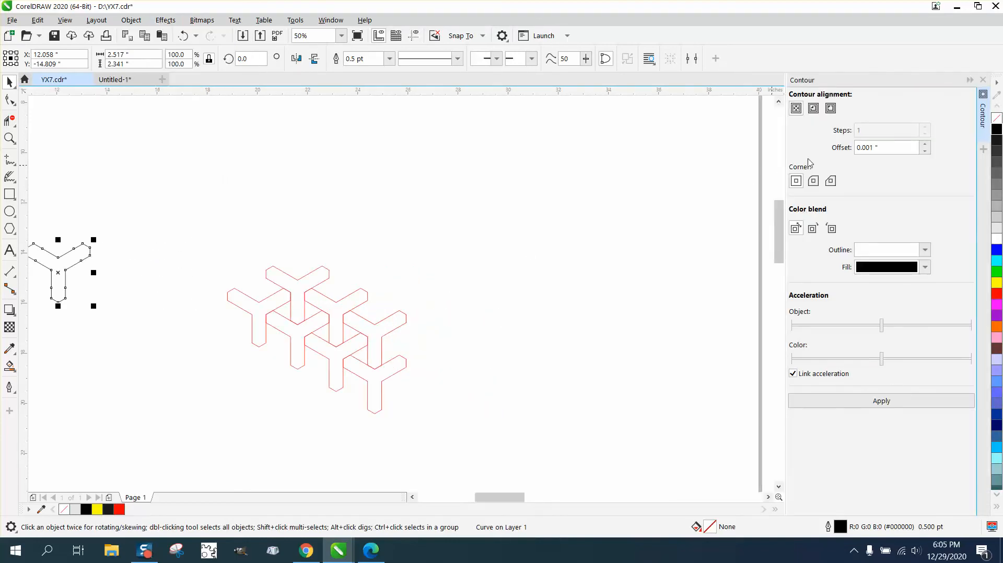
left_click(814, 109)
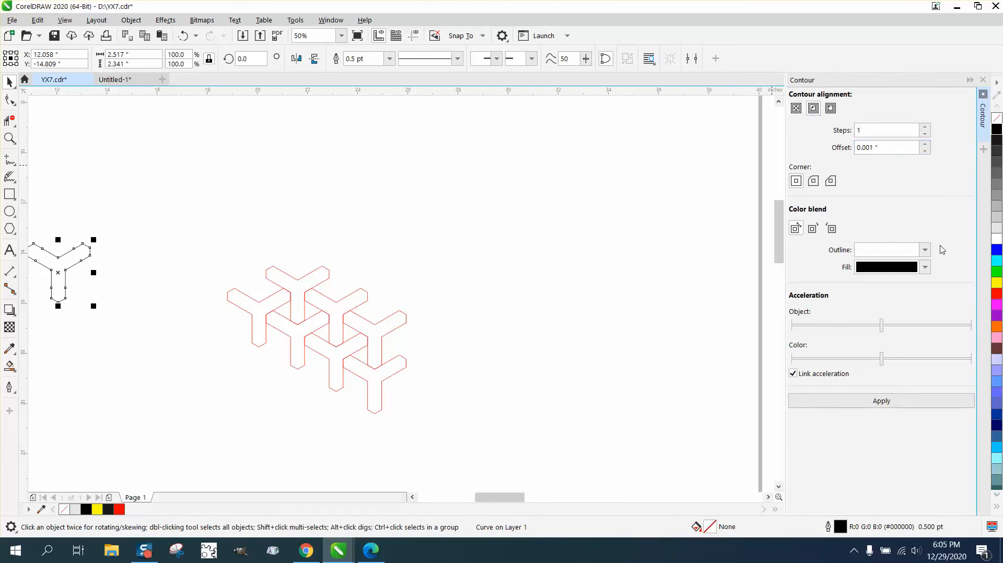
left_click(997, 232)
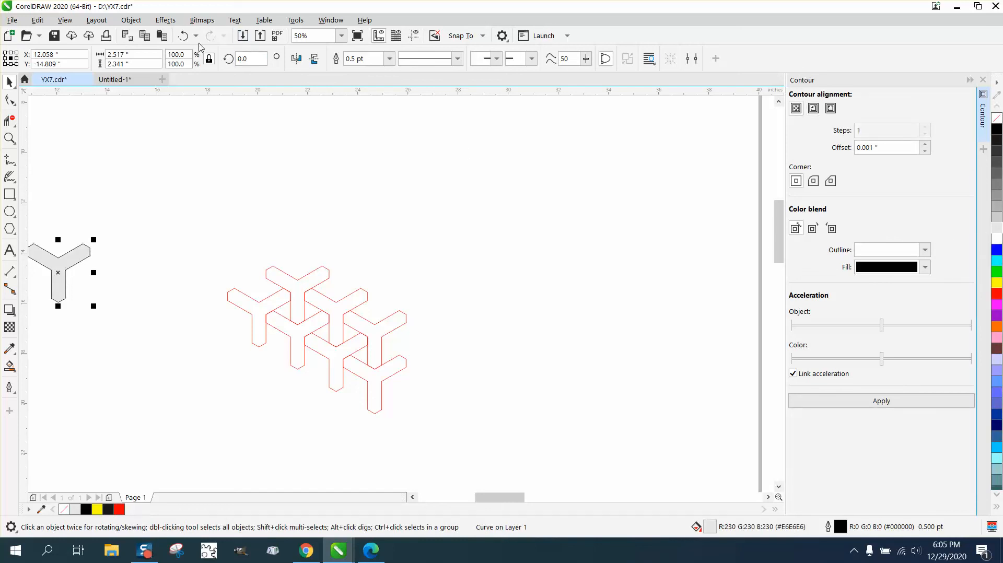
left_click(183, 36)
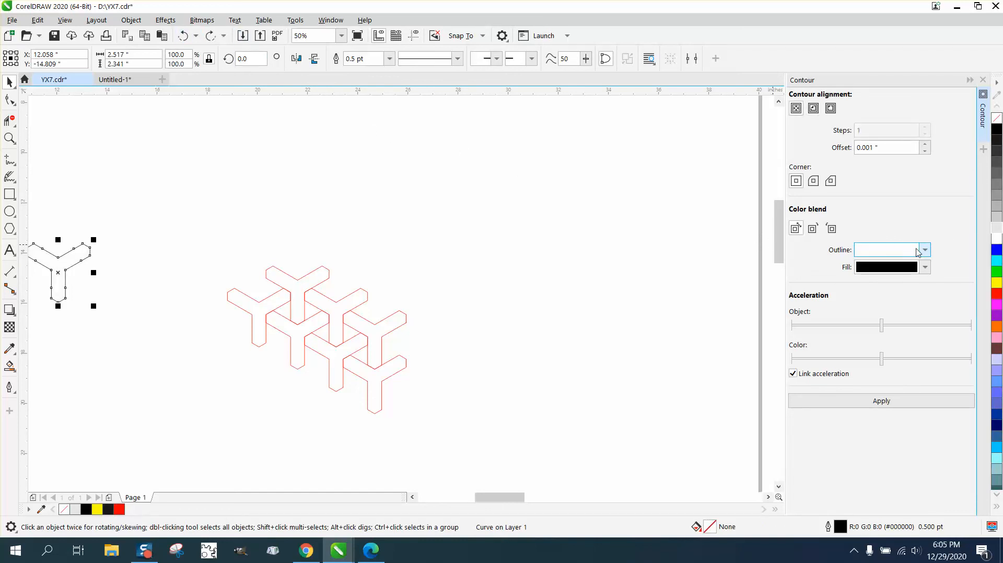
Step: Contour the separate Y to its center with a 0.001-inch offset, black fill and a 10% Black outline color from the RGB Palette
left_click(925, 251)
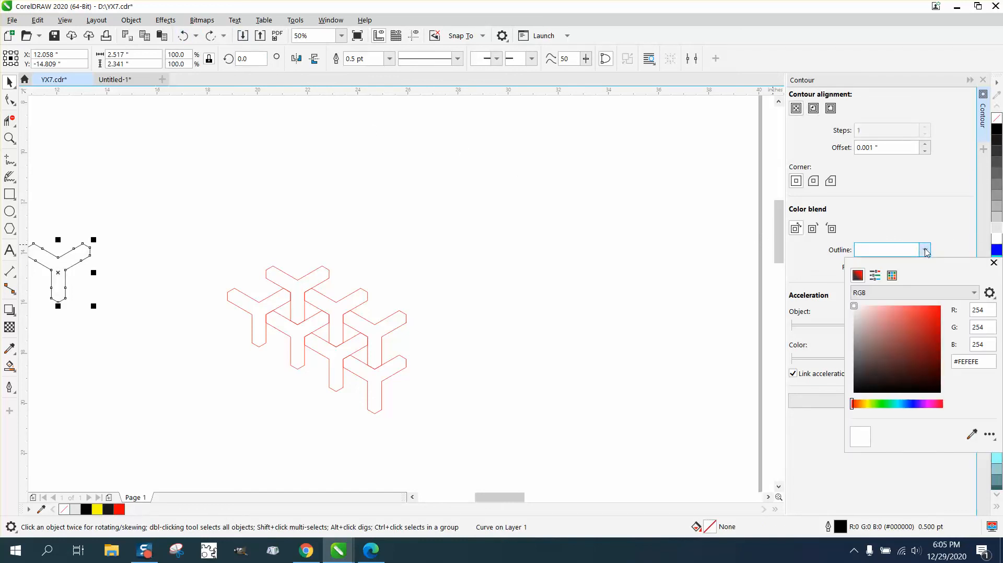
left_click(892, 275)
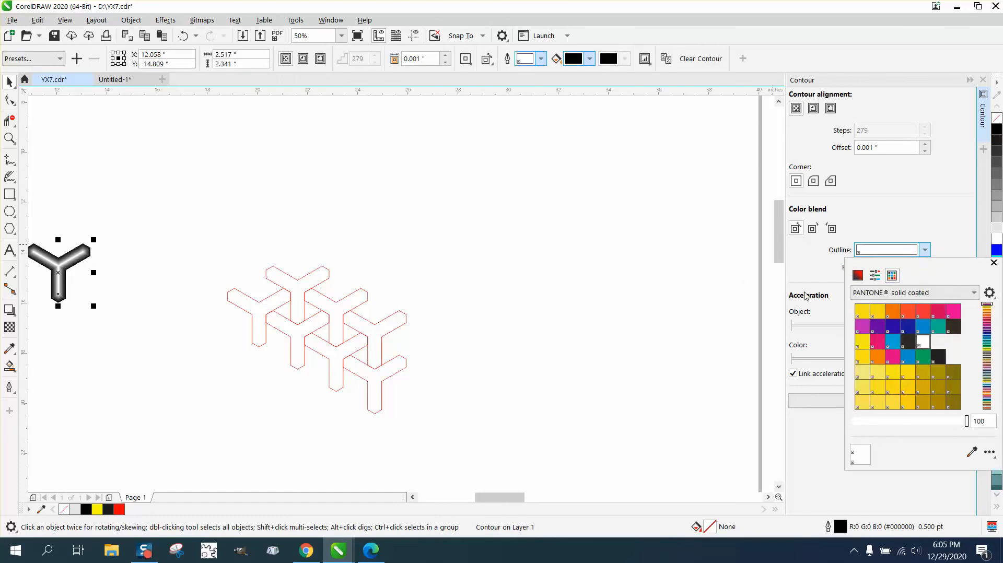
left_click(974, 294)
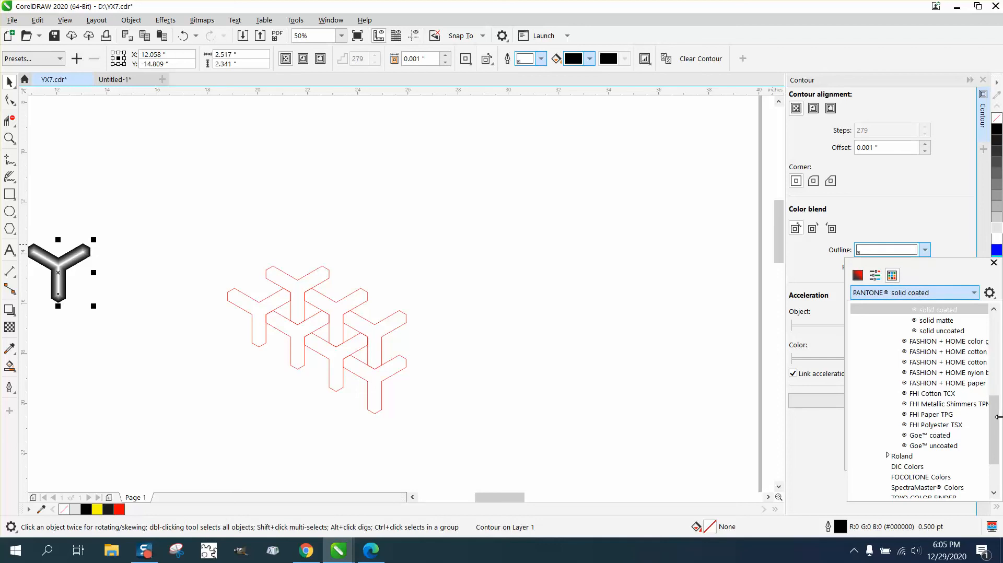
scroll(998, 417, "down", 3)
left_click(916, 487)
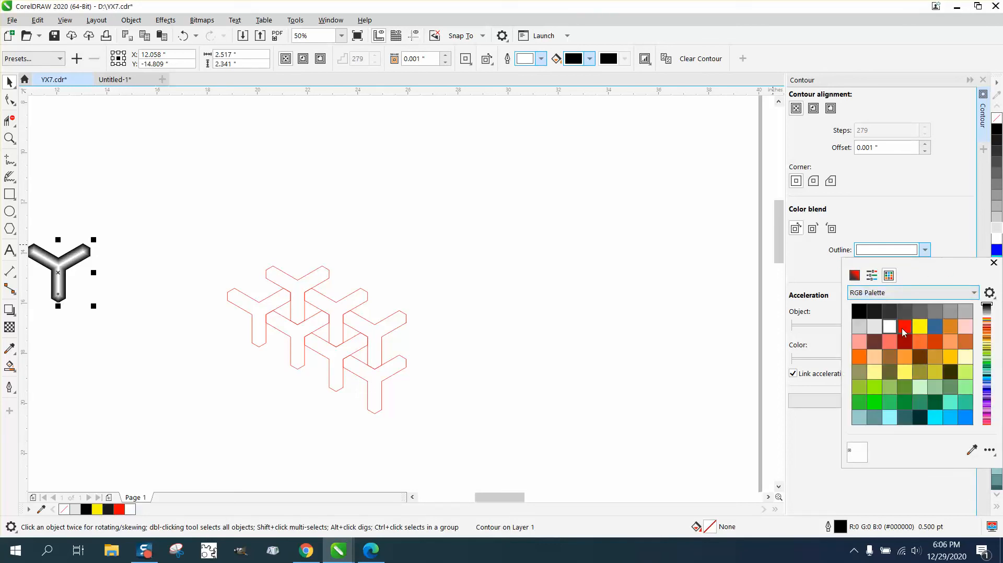
left_click(880, 329)
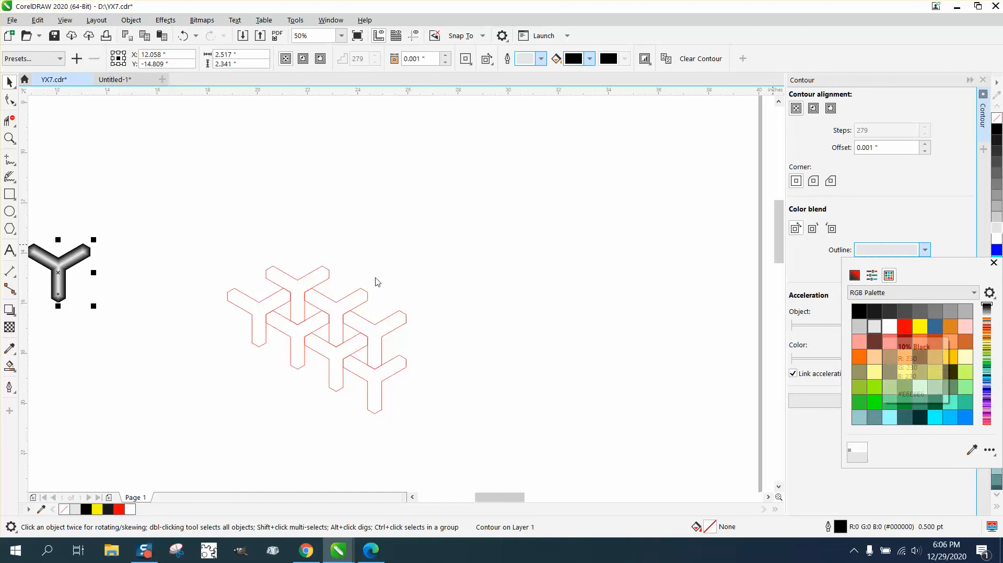
Step: Inspect the contoured Y's shading up close, and move it 8 inches right onto the pattern and back
left_click(11, 139)
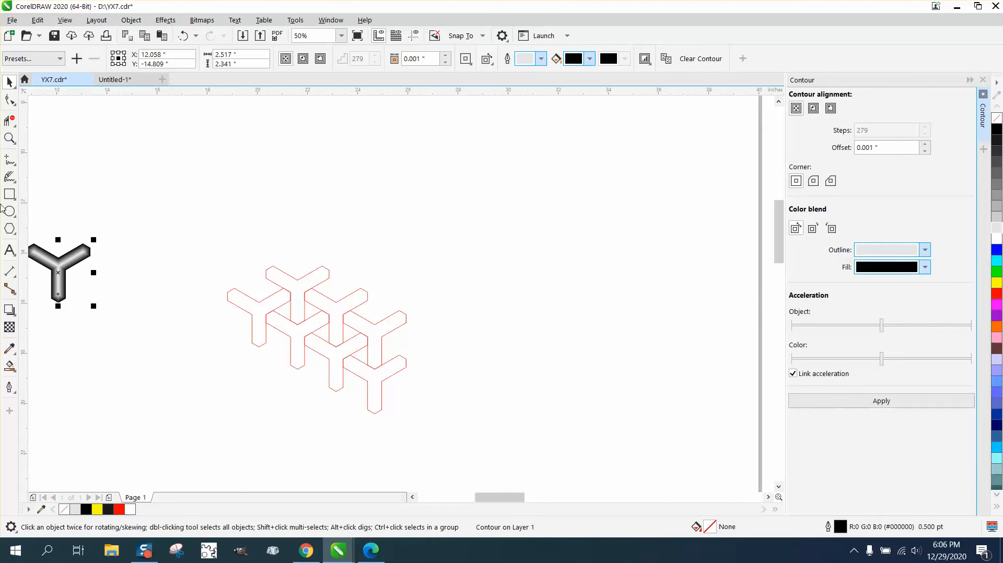
left_click_drag(45, 225, 148, 304)
right_click(234, 237)
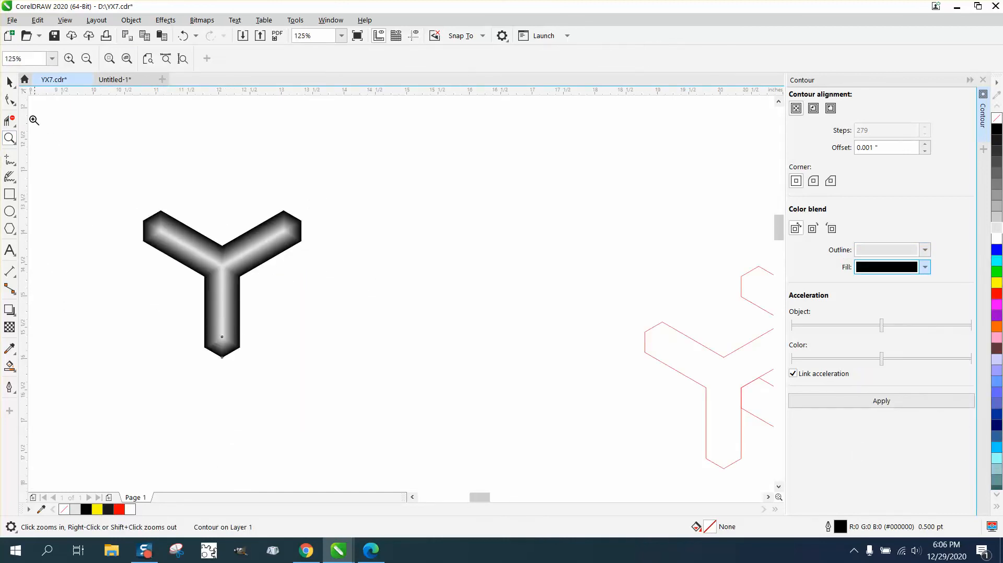
left_click(6, 84)
scroll(177, 145, "down", 2)
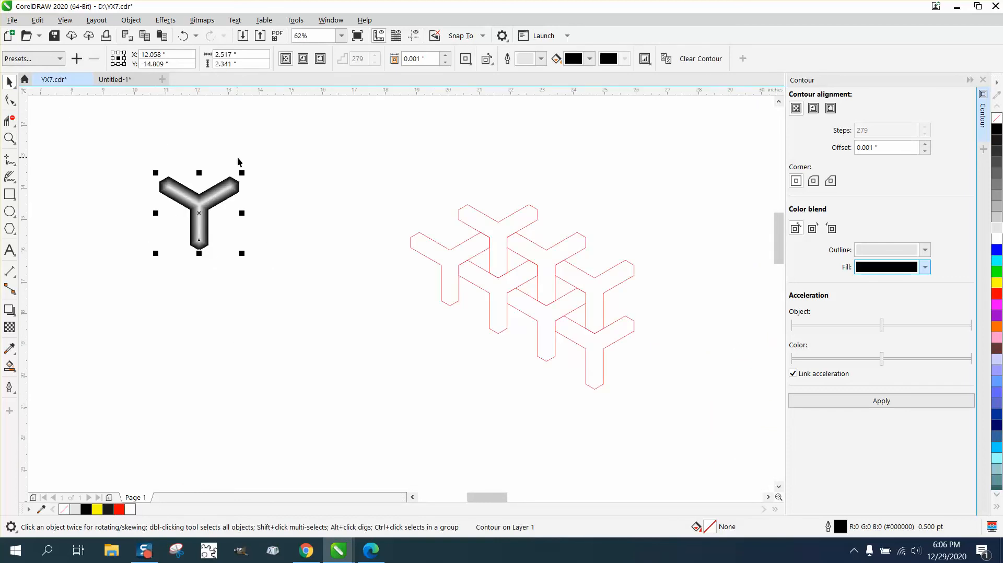
key("Right")
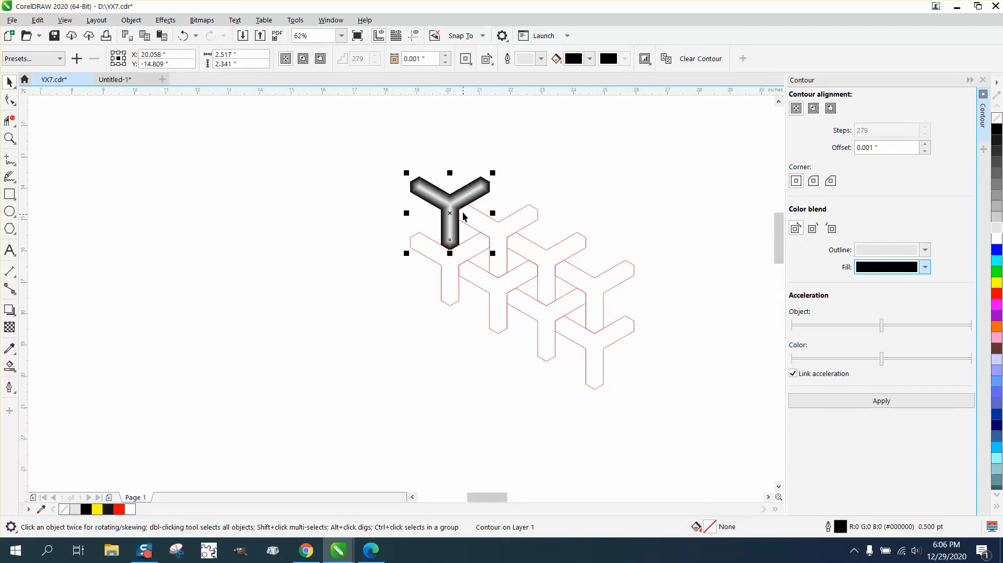
key("Left")
Step: Give all seven remaining Ys of the pattern a black 0.5 pt outline
left_click_drag(376, 188, 501, 297)
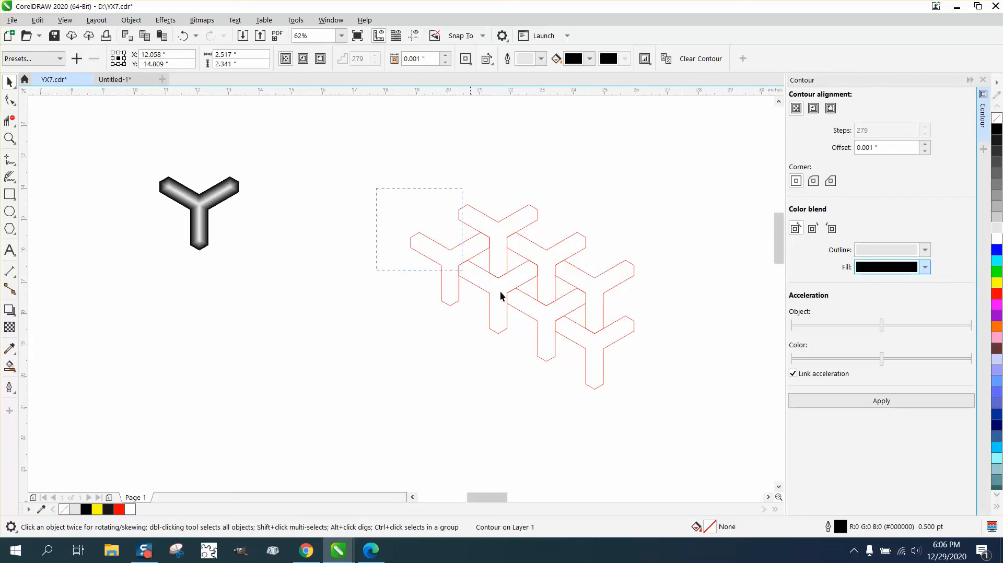
left_click_drag(701, 413, 701, 415)
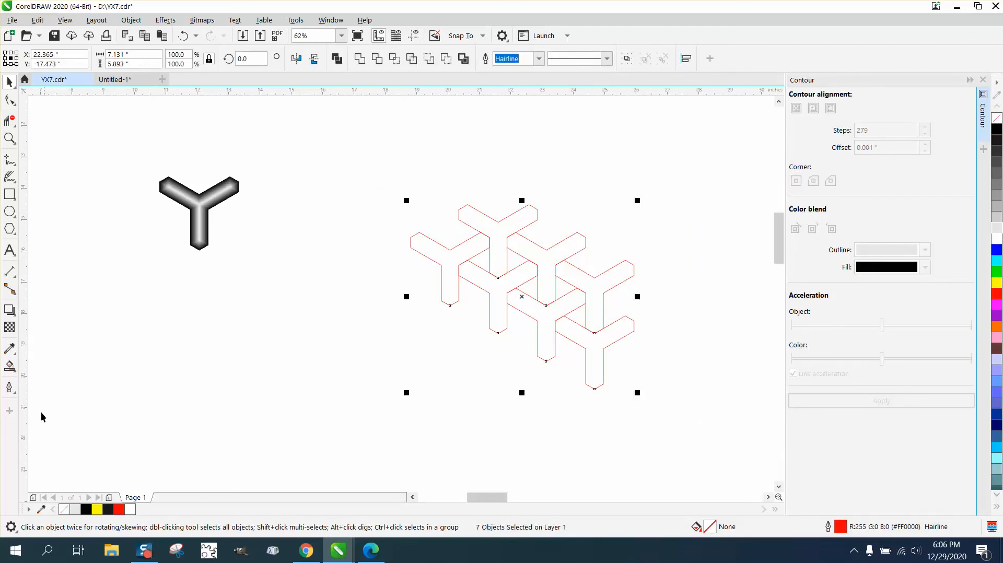
left_click(9, 387)
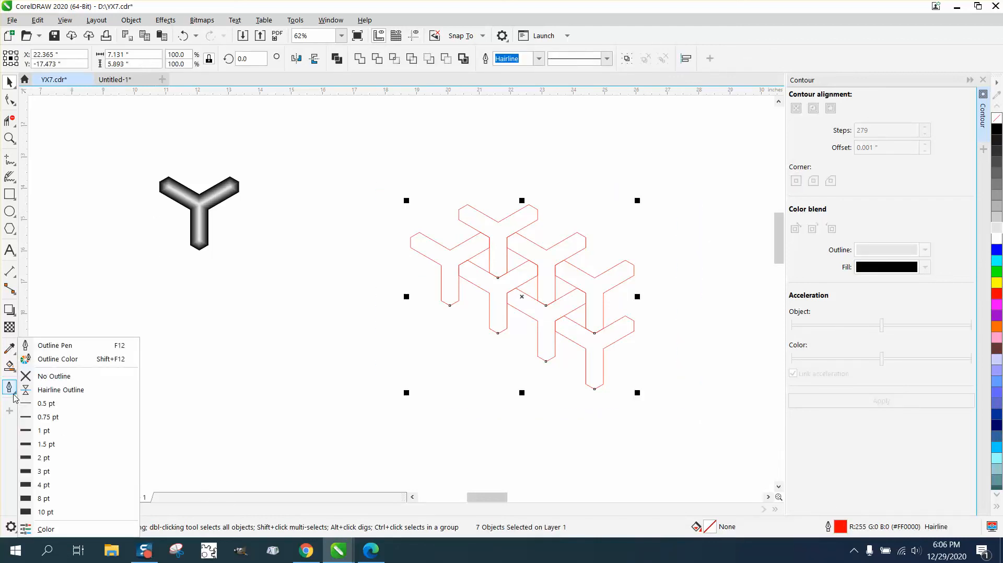
left_click(47, 406)
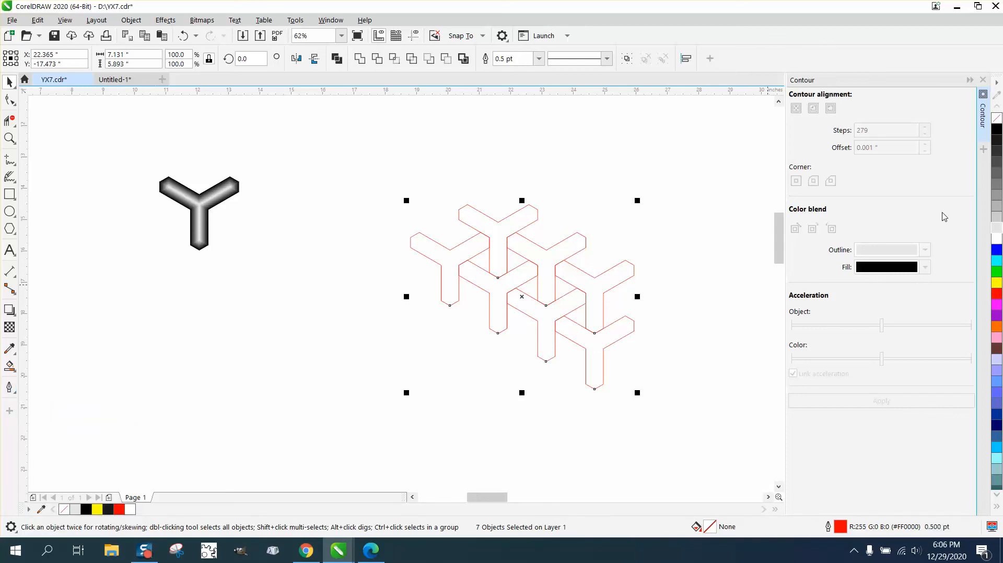
right_click(997, 129)
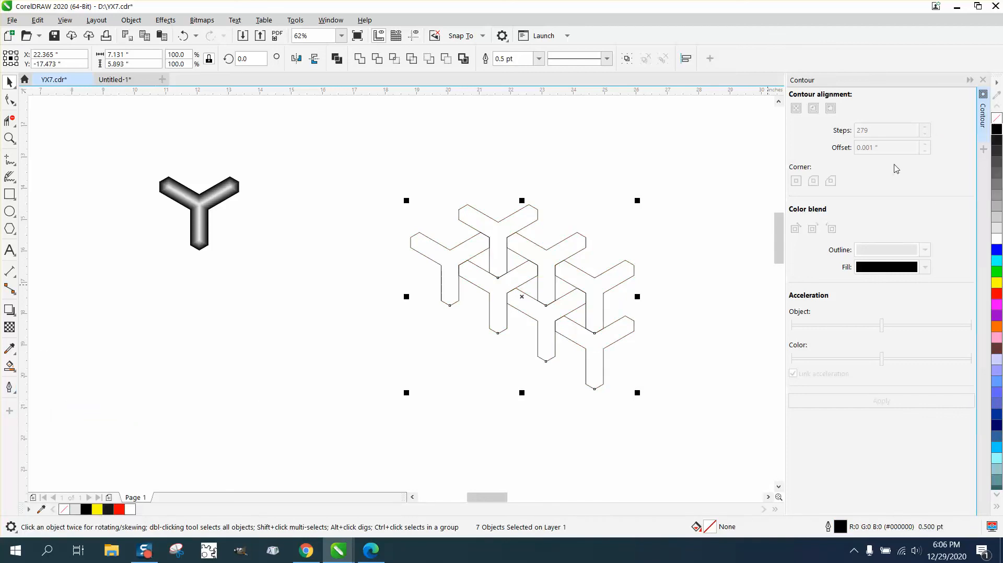
left_click(177, 136)
Step: Apply the same contour one by one to the topmost Y, its lower-left and lower-right neighbors, and the Y directly below it
left_click(472, 220)
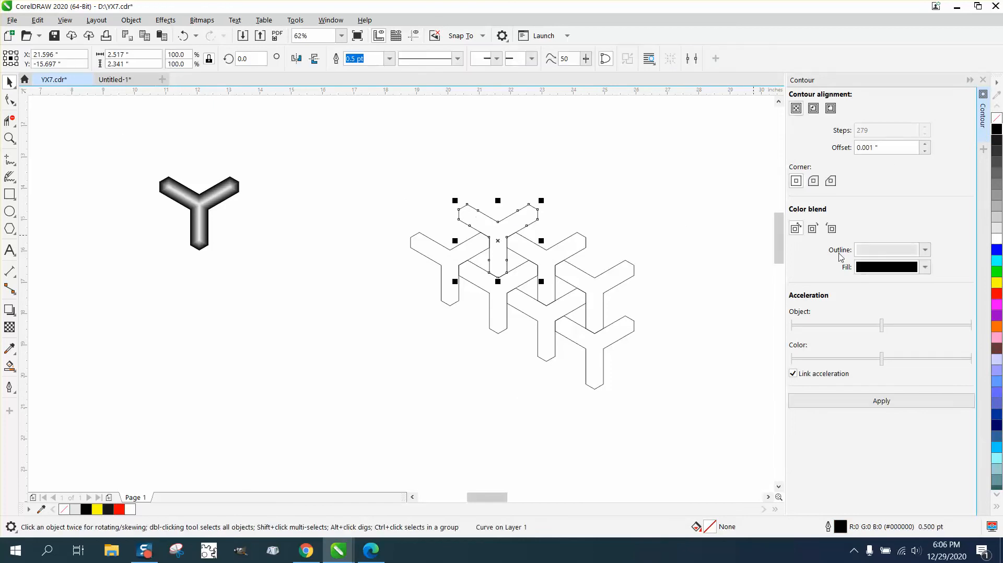
left_click(864, 401)
left_click(461, 260)
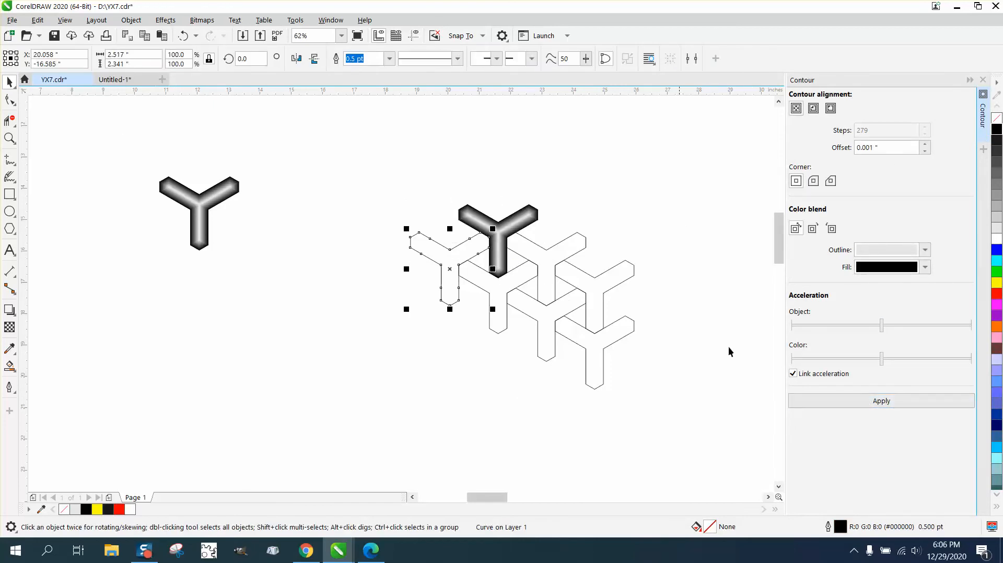
left_click(858, 402)
left_click(533, 261)
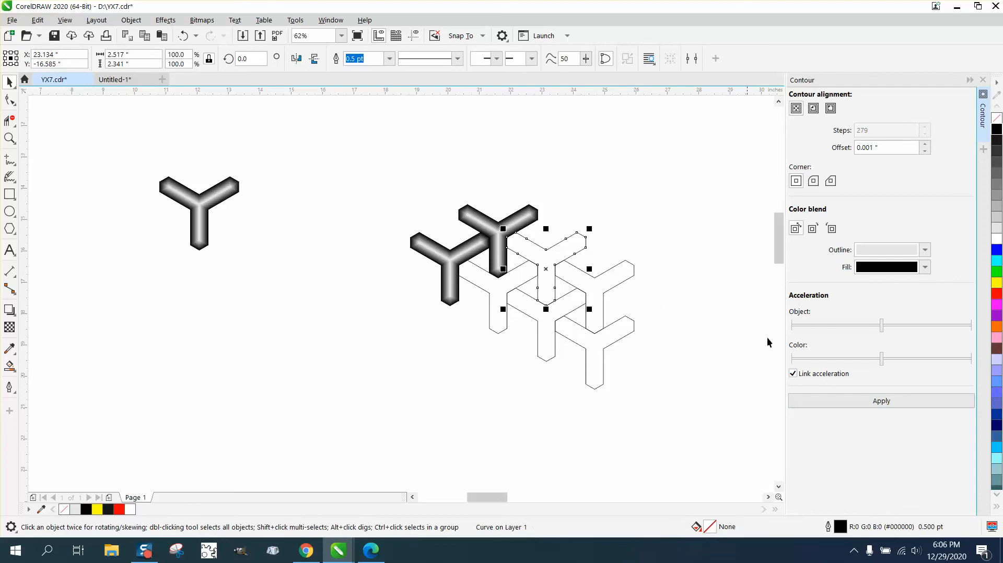
left_click(820, 402)
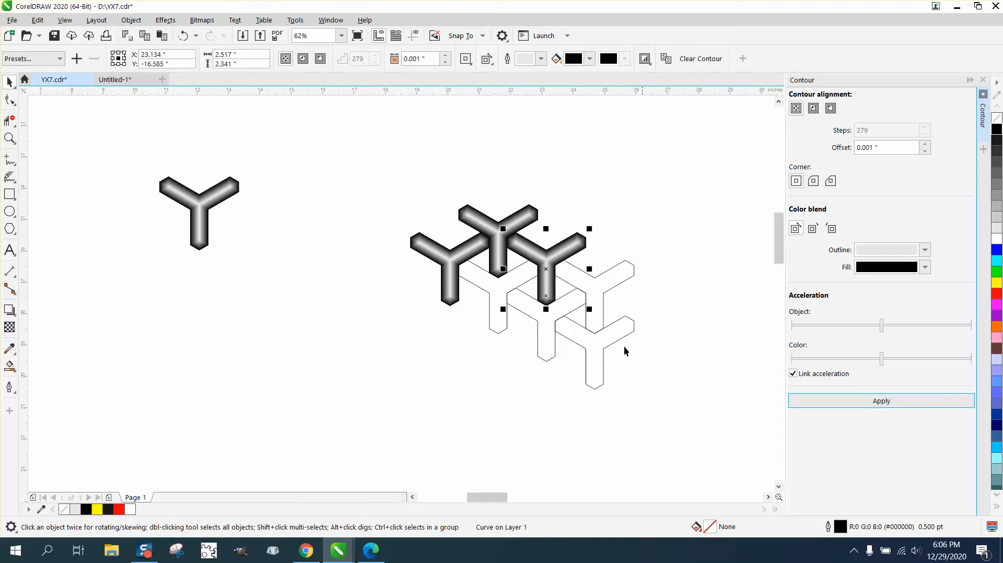
left_click(494, 301)
left_click(857, 401)
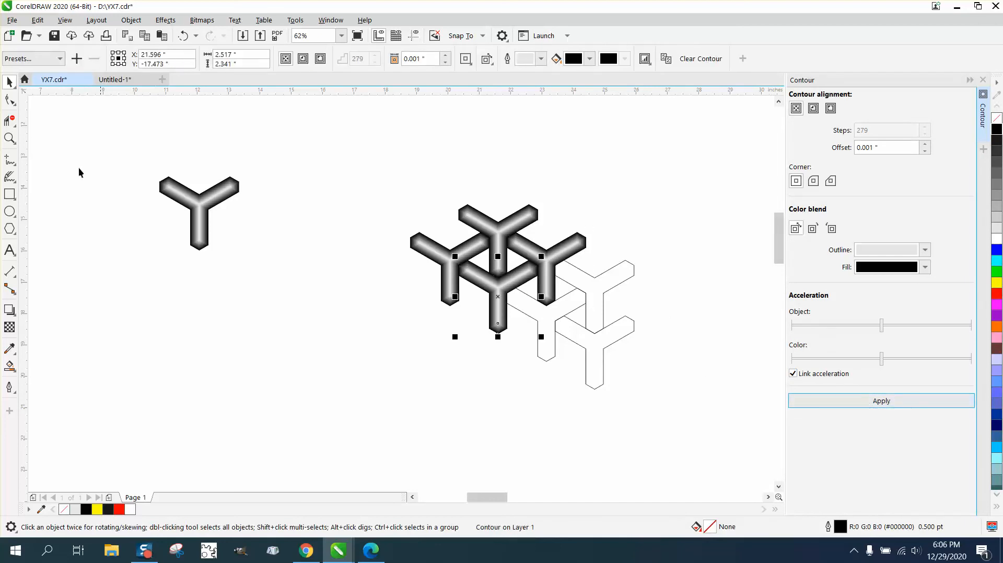
Step: Delete the three remaining unshaded Ys of the pattern and the separate shaded Y beside it
left_click(586, 294)
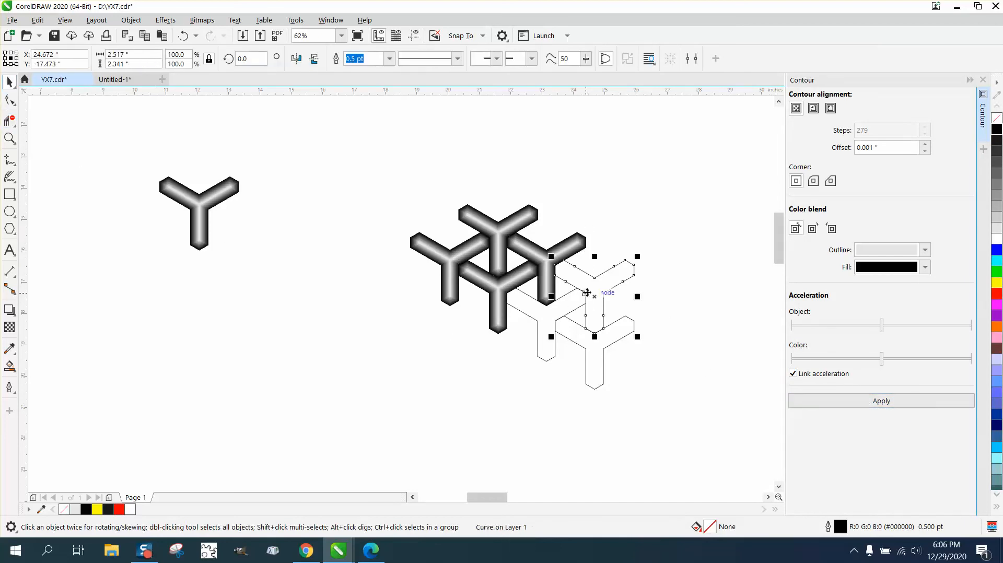
key("Delete")
left_click(596, 334)
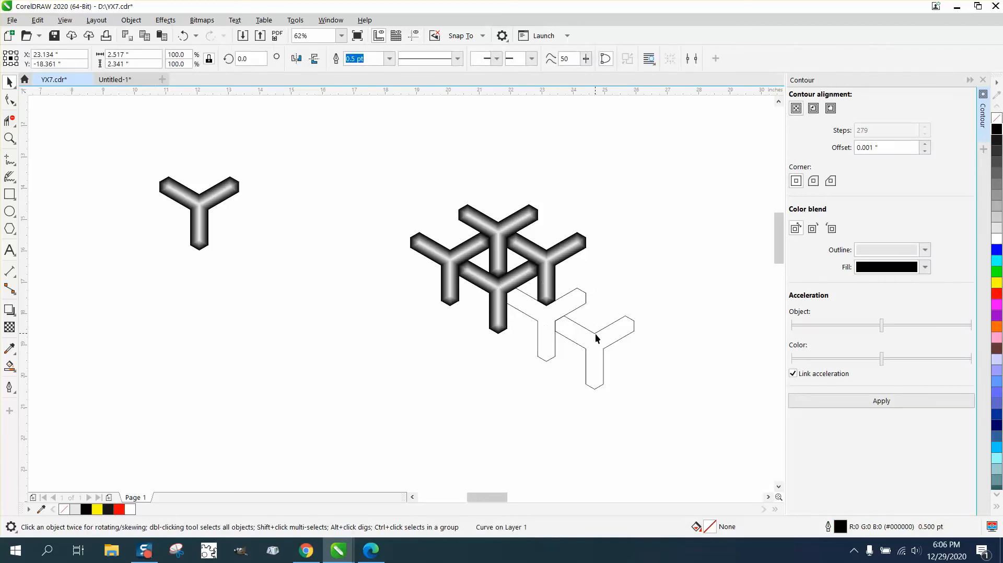
key("Delete")
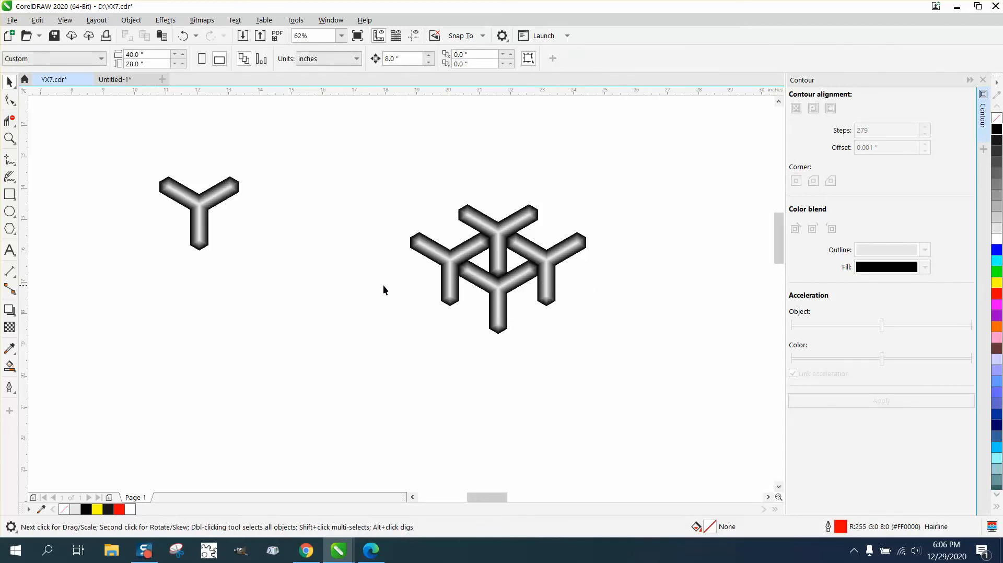
left_click(195, 196)
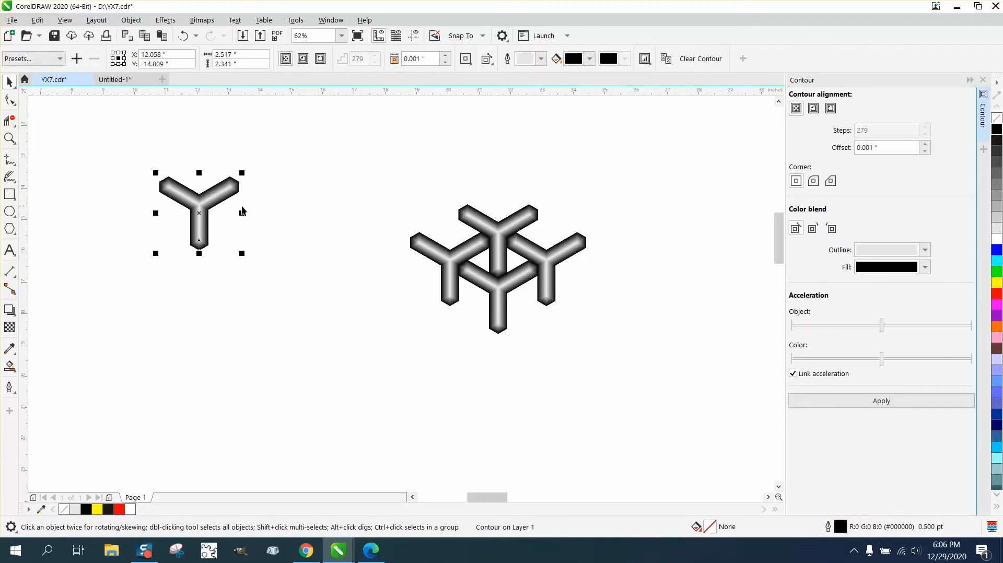
left_click(211, 204)
key("Delete")
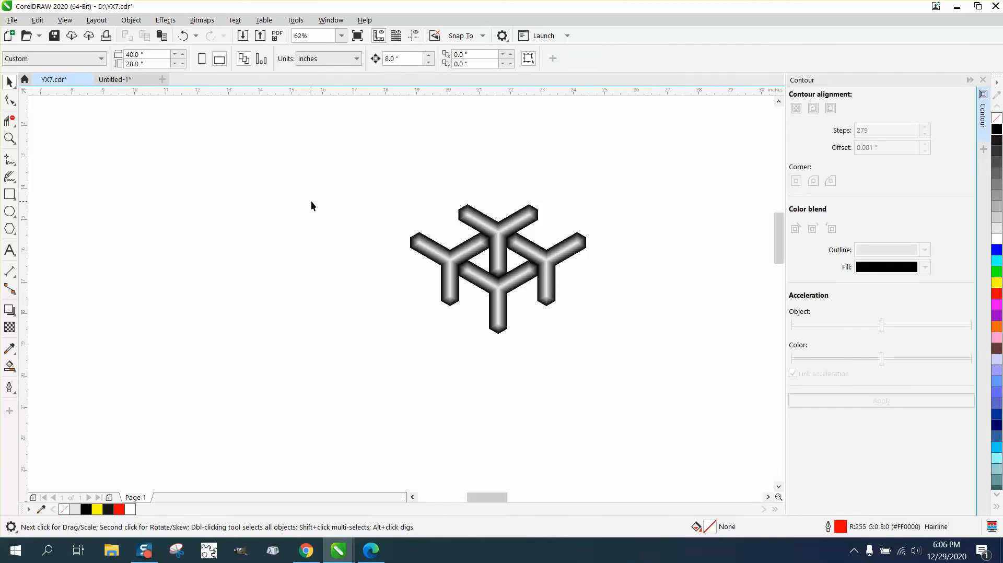
Step: Group the four shaded Ys and draw a 5.593 by 4.117 inch rectangle exactly around the group
left_click_drag(625, 337, 629, 350)
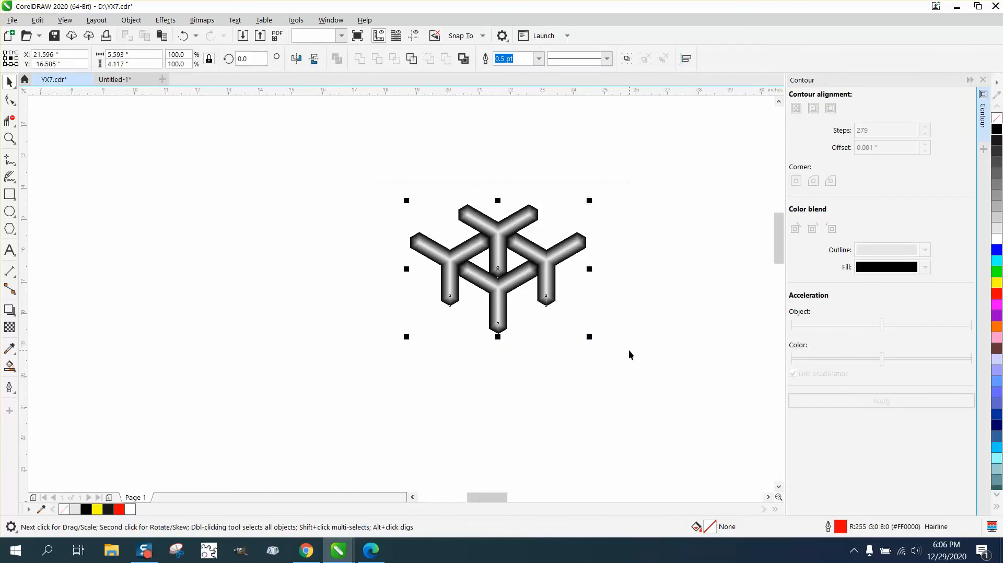
key("ctrl+g")
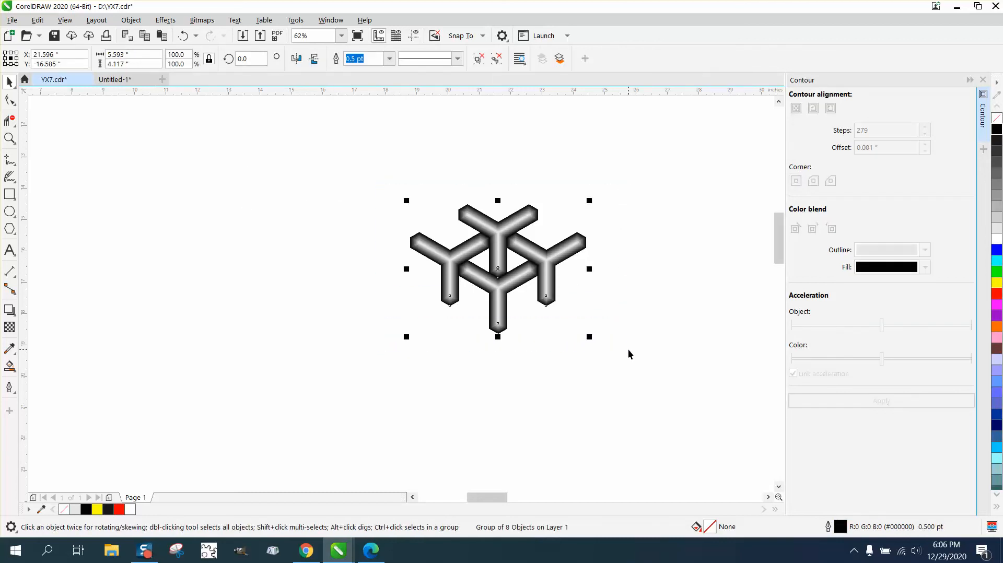
left_click(10, 195)
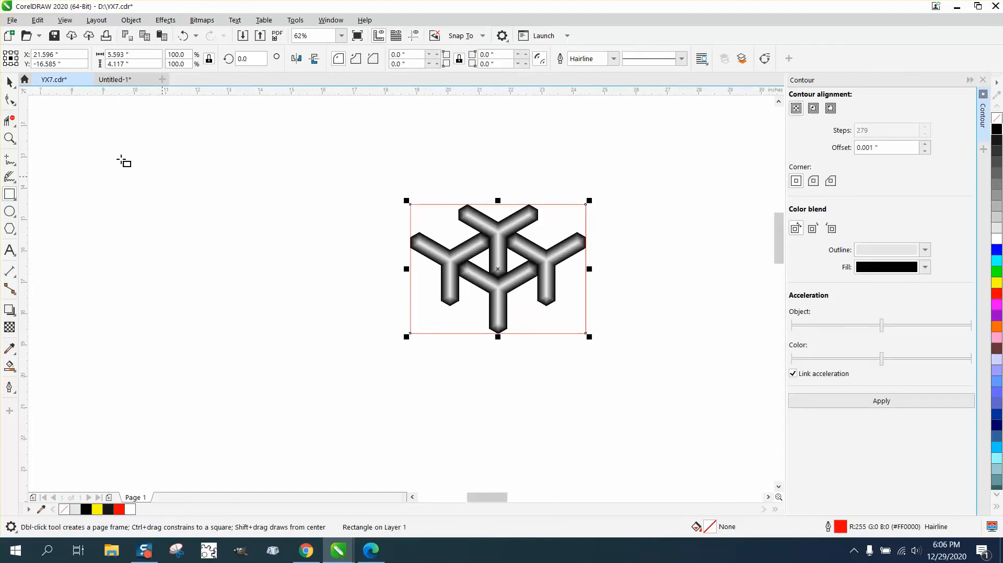
left_click(9, 82)
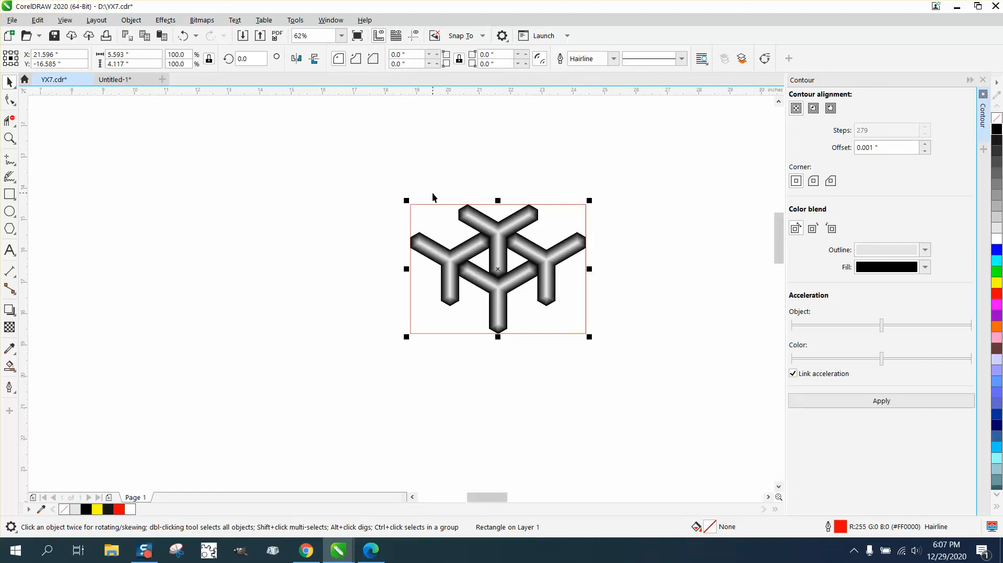
Step: Move the rectangle 8 inches left, fill it black with no outline, and return it over the Ys
key("Left")
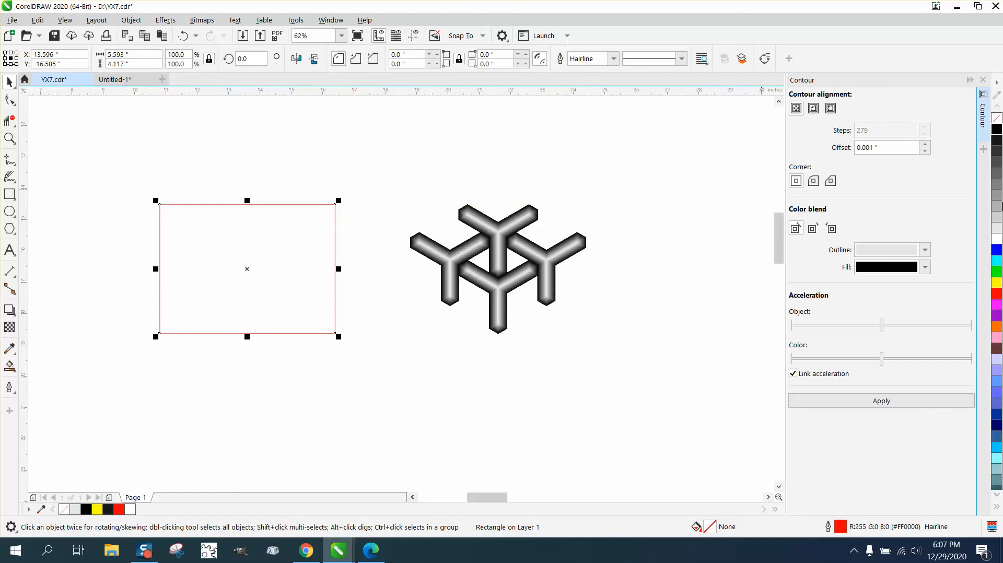
left_click(996, 128)
right_click(997, 119)
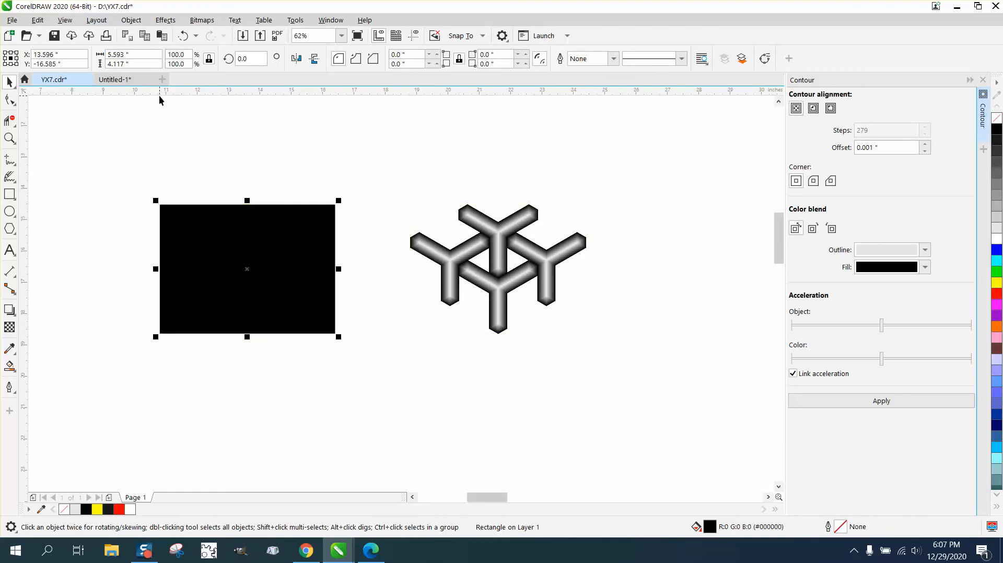
key("Right")
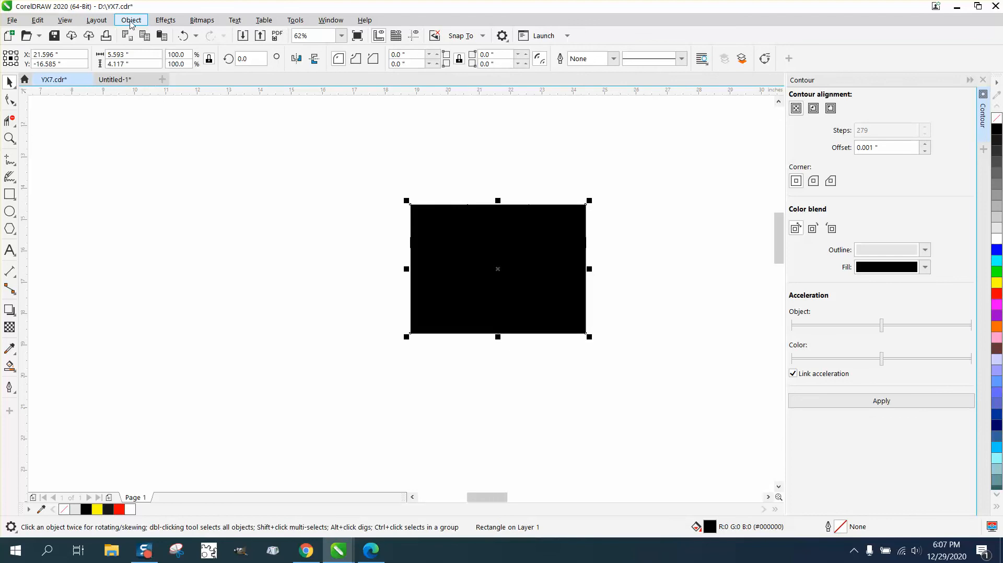
Step: Send the black rectangle to the back of the page, behind the grouped Ys
left_click(131, 22)
mouse_move(153, 232)
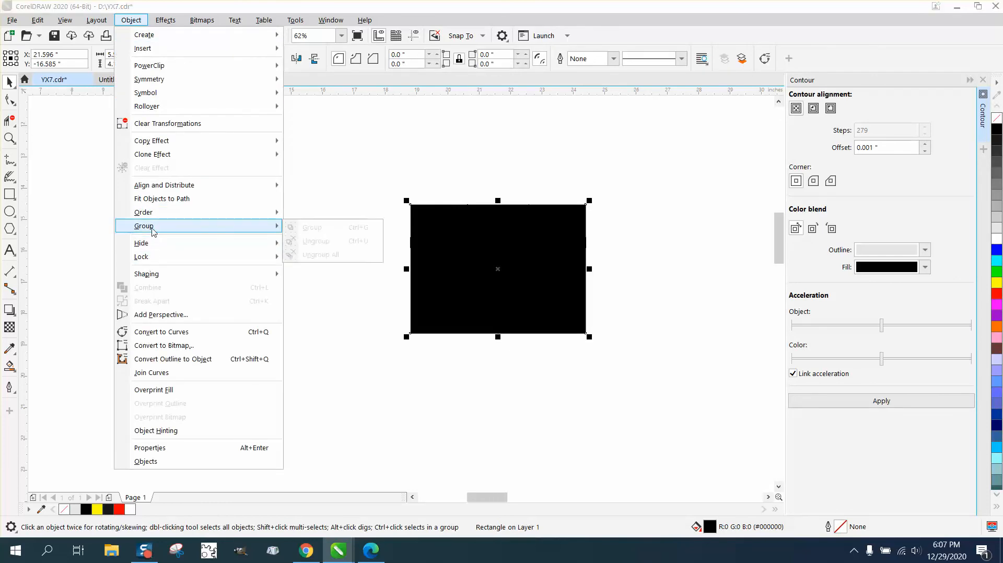
mouse_move(177, 215)
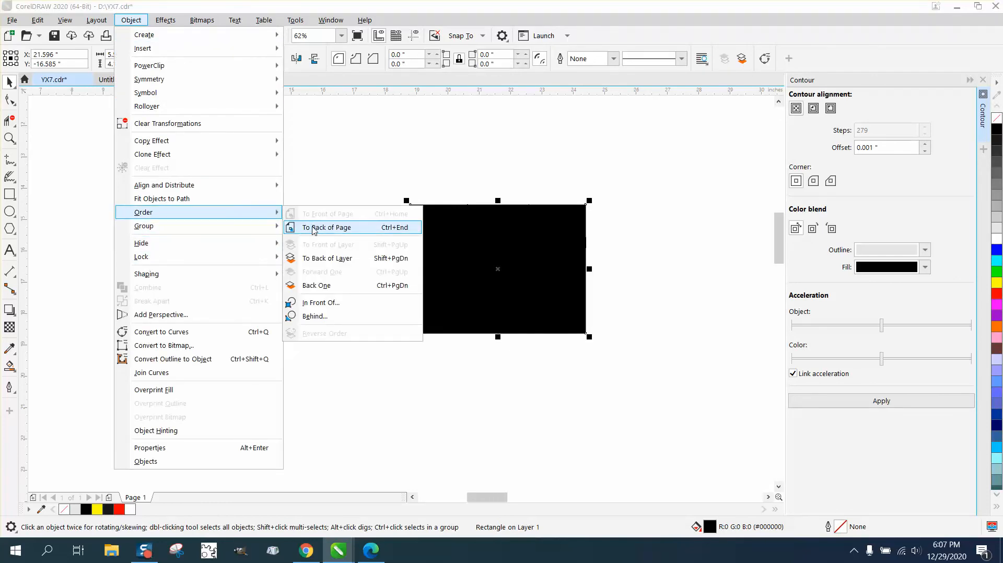
left_click(300, 230)
Step: Examine the four-Y panel's shading up close and compare it with the photos of engraved wood above the page
left_click(9, 138)
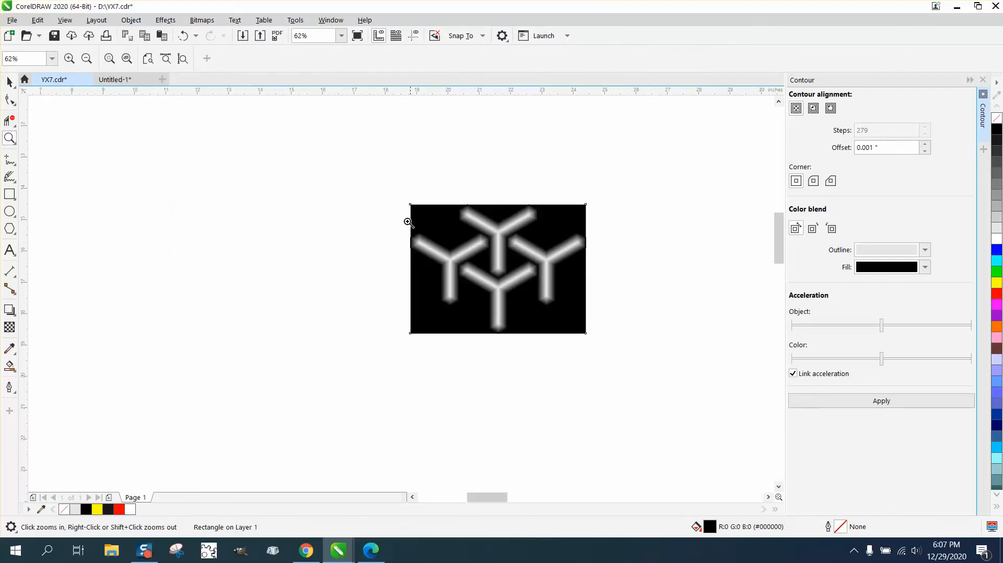
key("shift+F2")
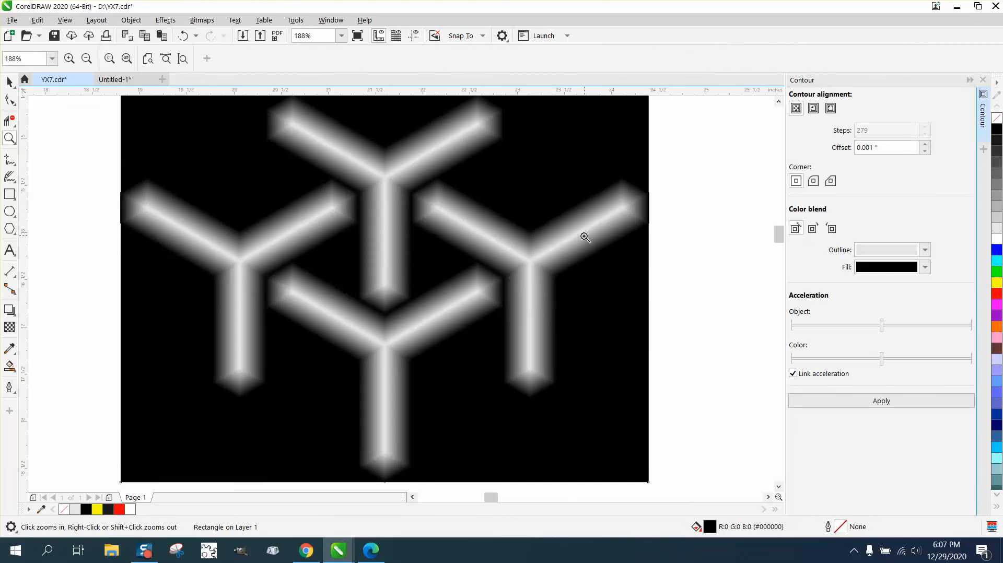
scroll(562, 271, "down", 2)
scroll(562, 286, "down", 3)
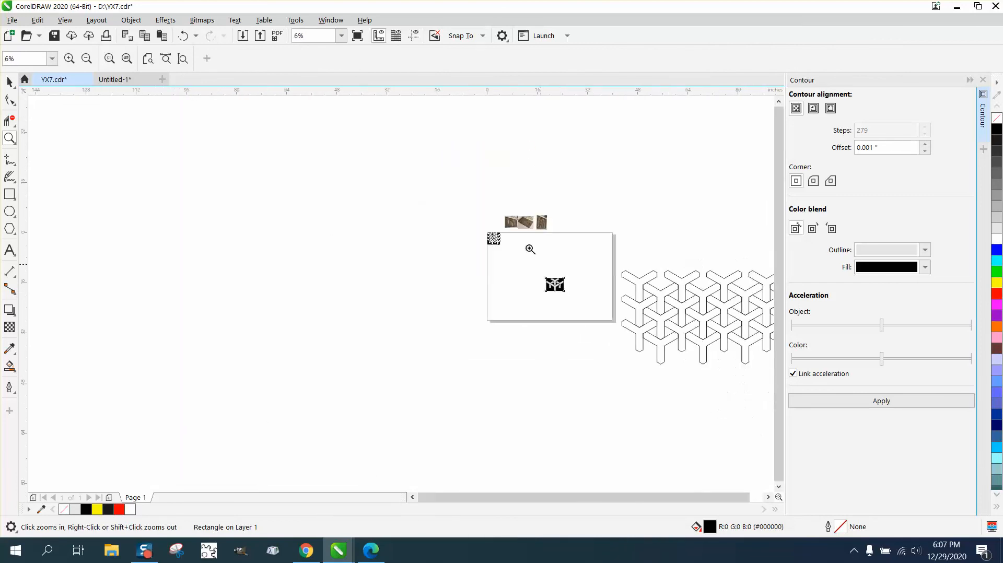
left_click_drag(561, 238, 560, 238)
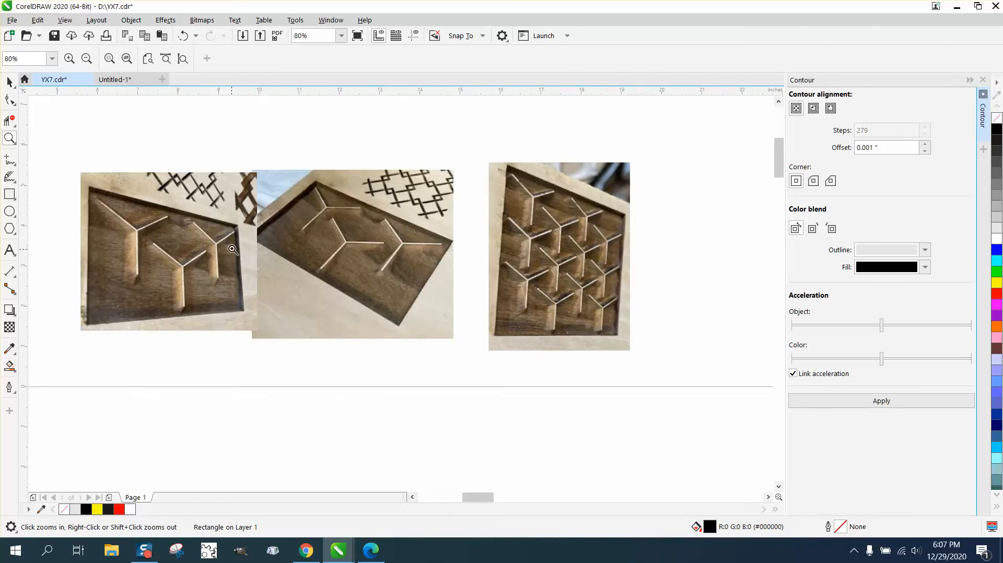
left_click_drag(234, 229, 257, 248)
scroll(298, 269, "down", 1)
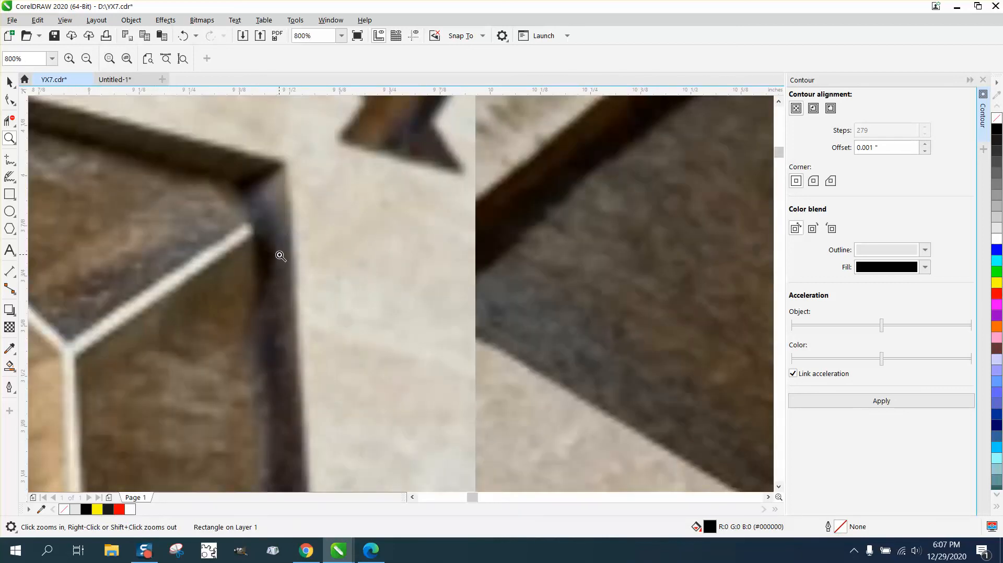
scroll(277, 255, "down", 1)
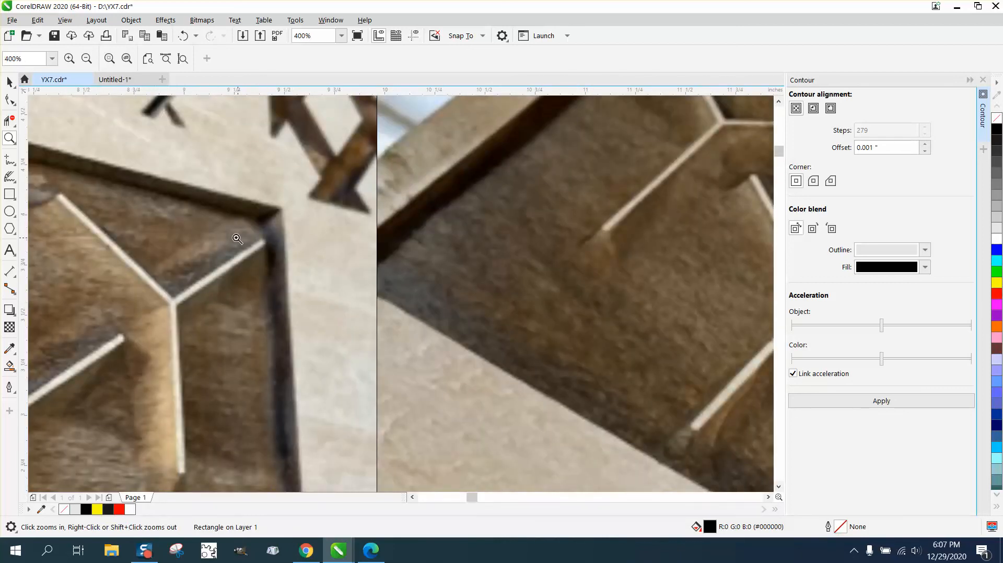
scroll(234, 276, "down", 1)
scroll(234, 275, "down", 1)
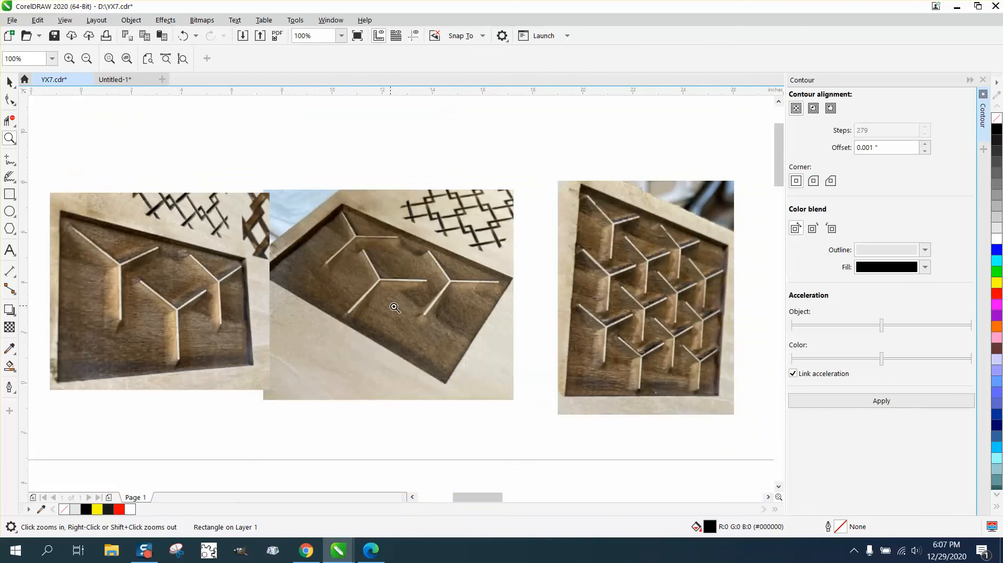
scroll(389, 306, "down", 1)
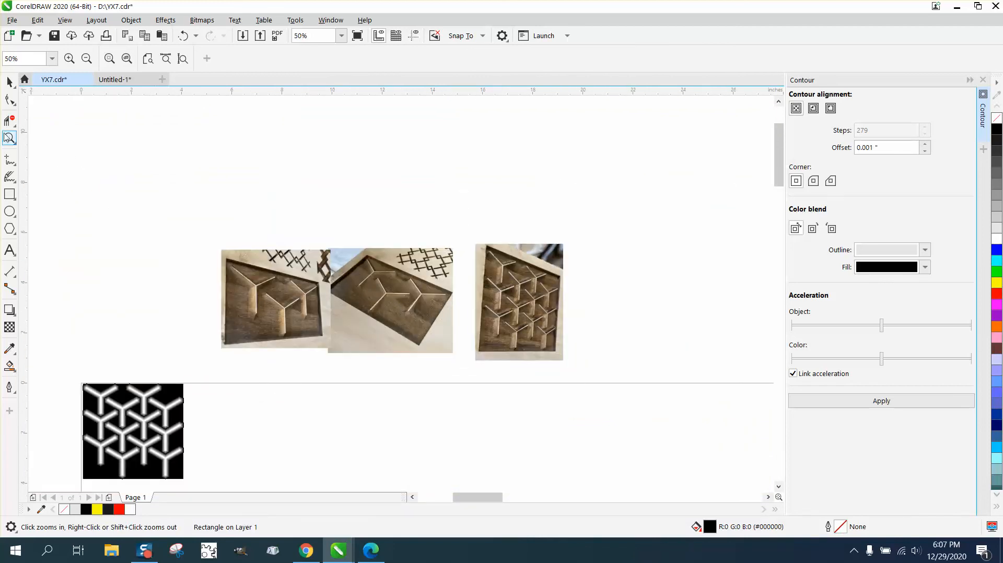
scroll(282, 294, "down", 1)
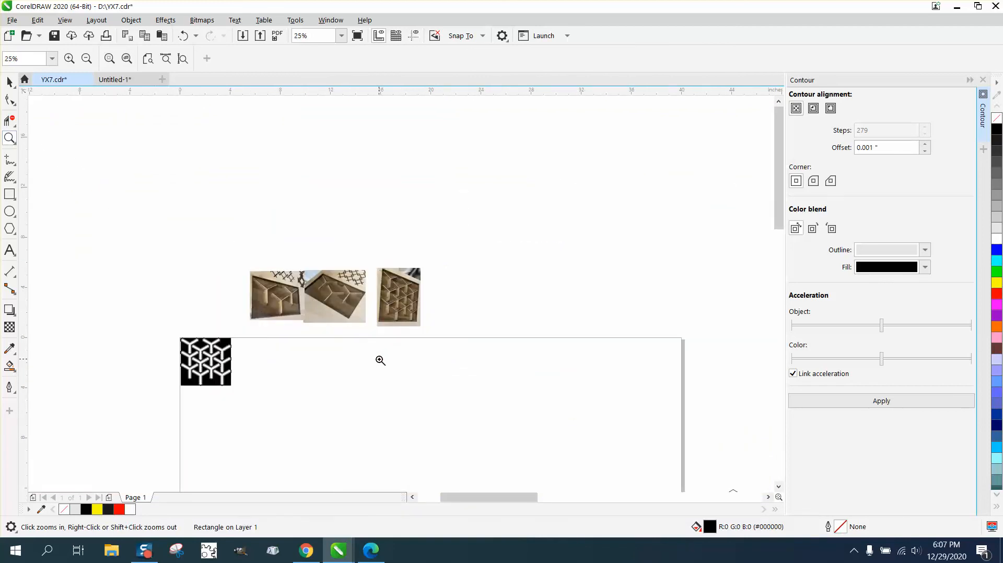
Step: Return to the four-Y panel and review its shading against the black background
scroll(382, 360, "down", 1)
left_click_drag(392, 433, 453, 464)
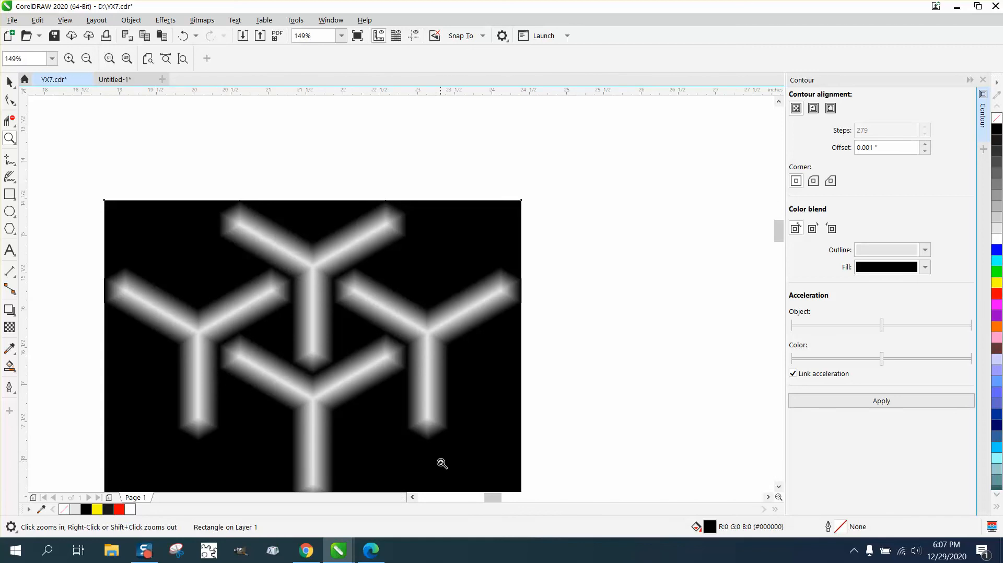
right_click(408, 281)
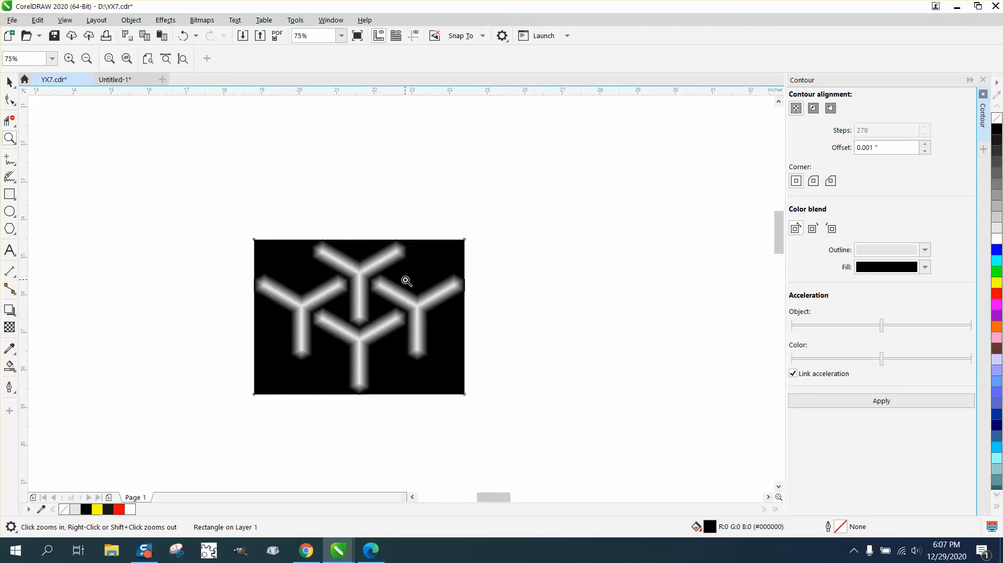